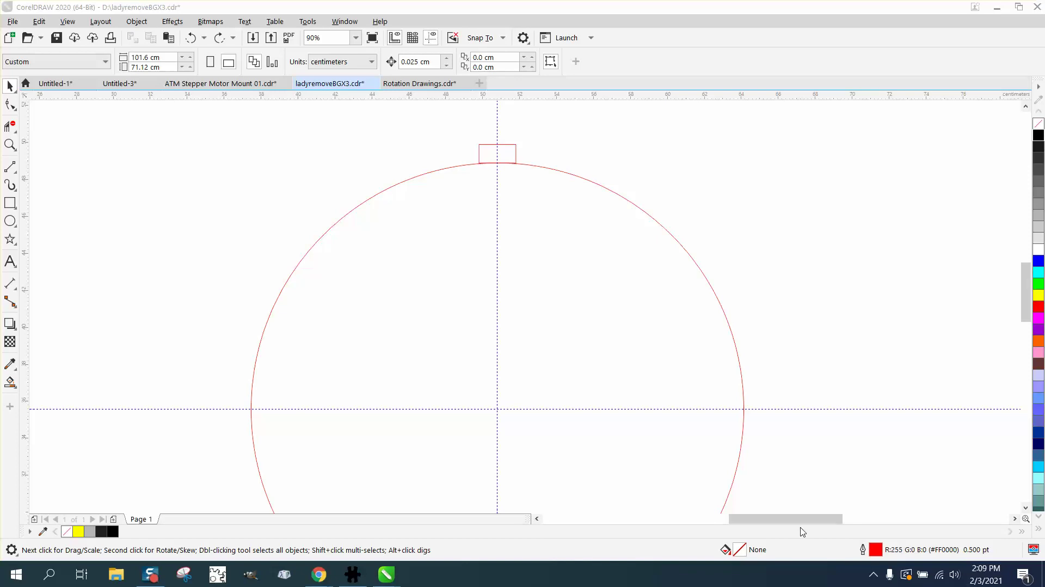
Step: Select the small 2.0 × 1.0 cm rectangle sitting at the top of the red circle
left_click(508, 146)
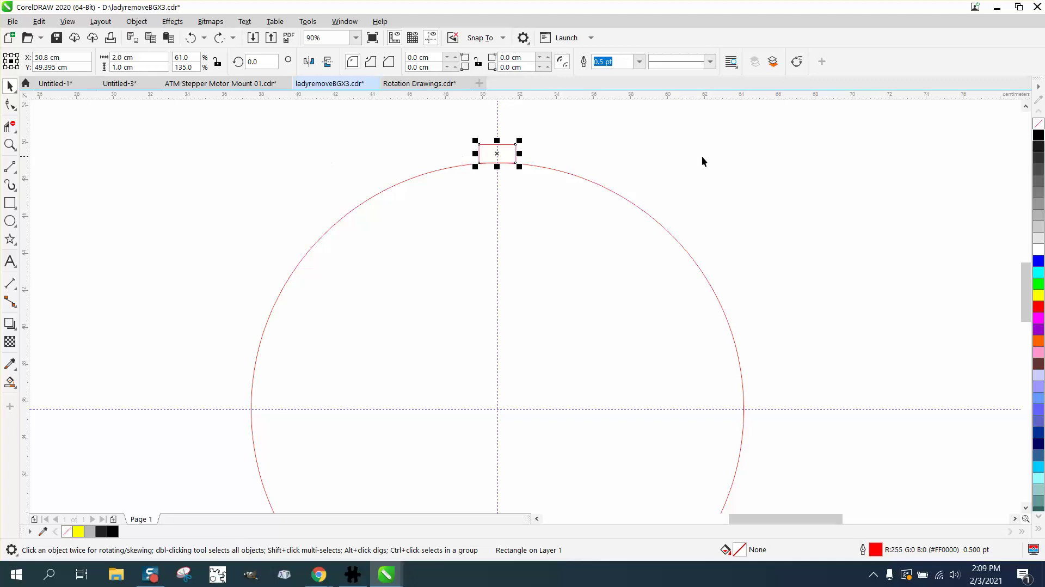
Step: Show the Transform docker's Rotate settings, centred at 50.8 cm, 35.56 cm
left_click(347, 24)
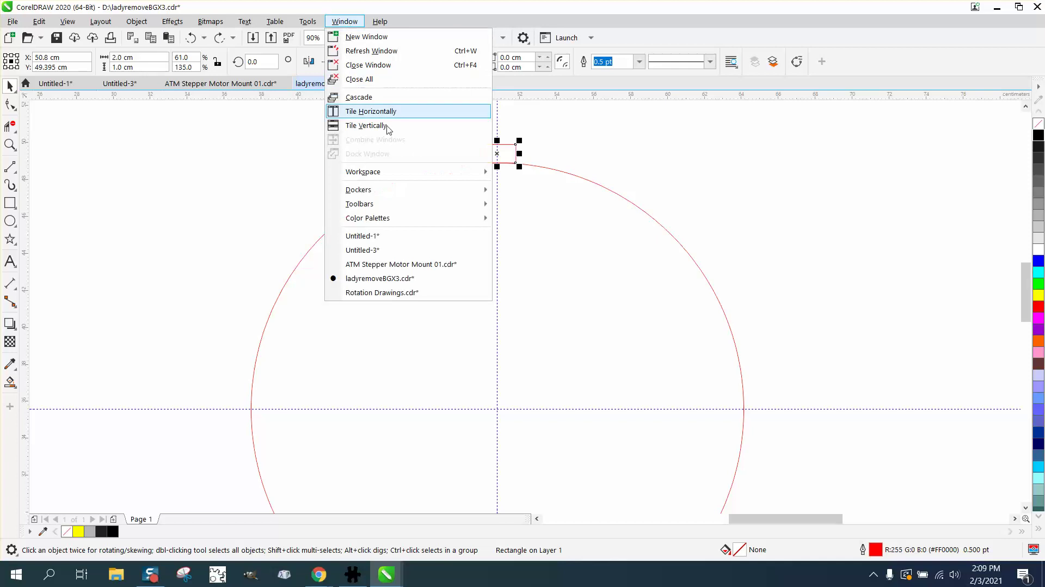
mouse_move(385, 172)
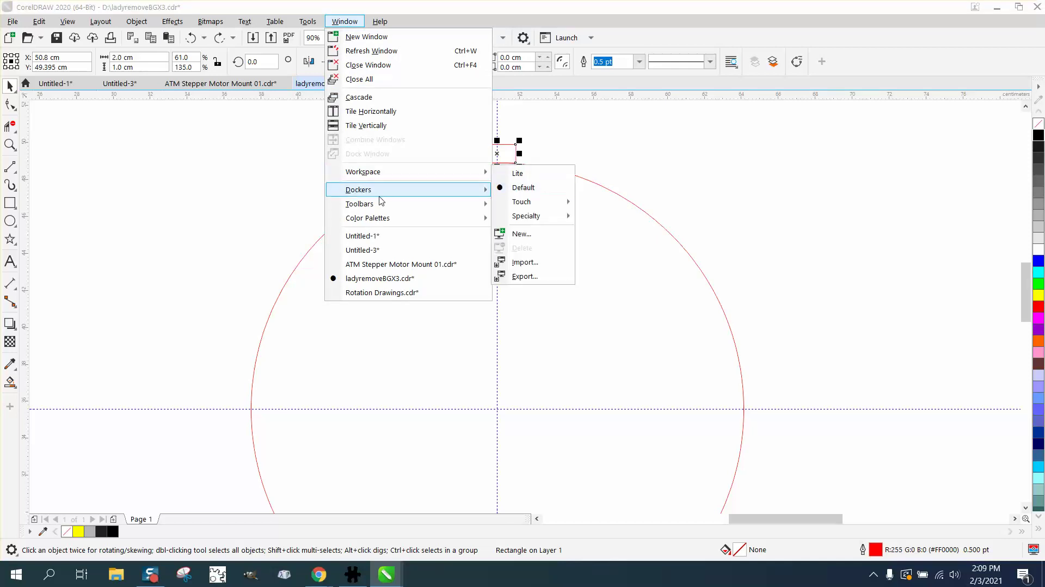
mouse_move(381, 196)
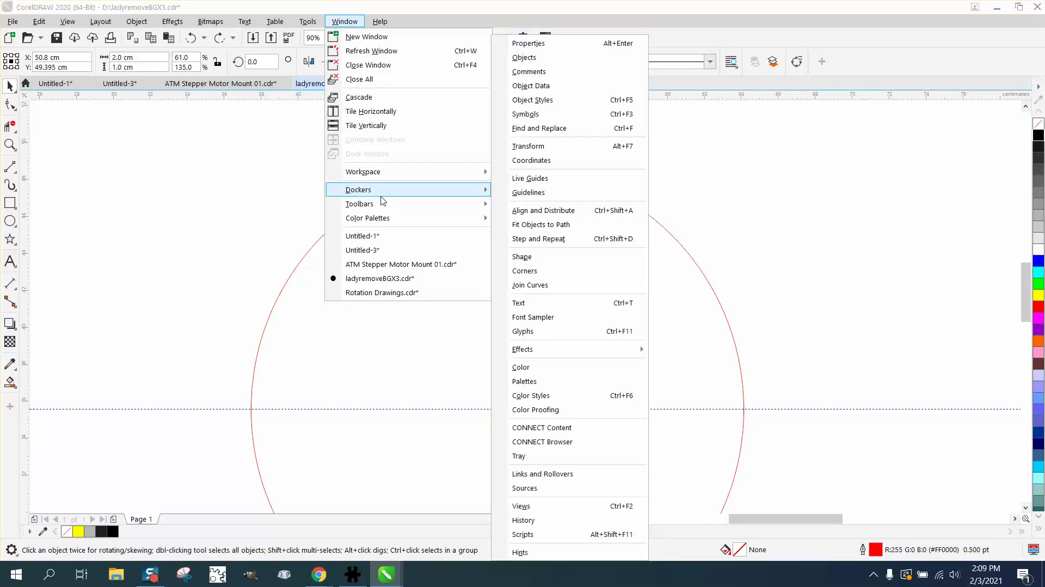
left_click(535, 146)
Step: Add six rectangle copies rotated 8.61° apart along the upper-left arc, then reselect the original
left_click_drag(884, 142, 840, 140)
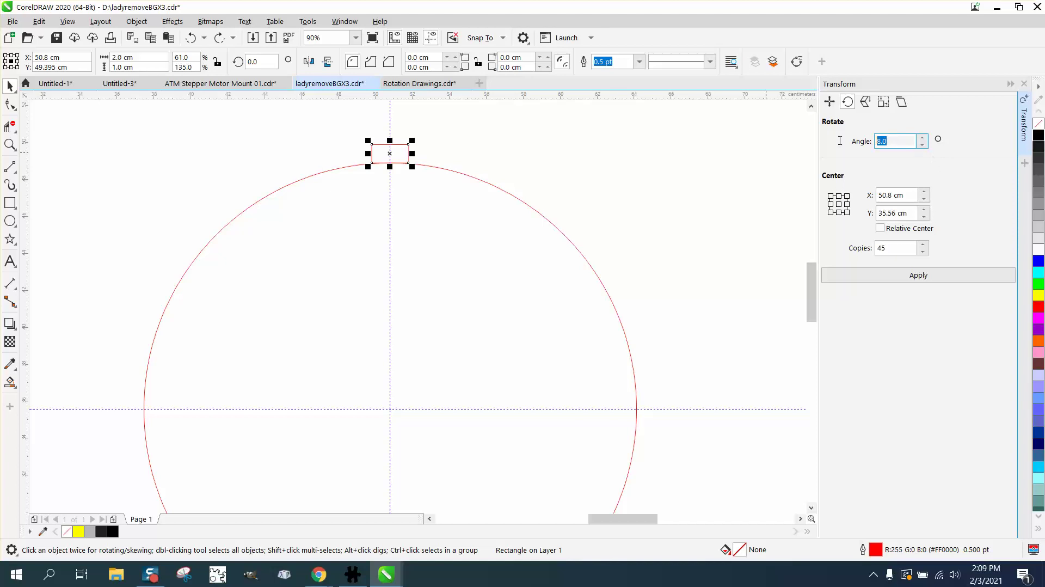
type("8")
left_click_drag(897, 248, 860, 250)
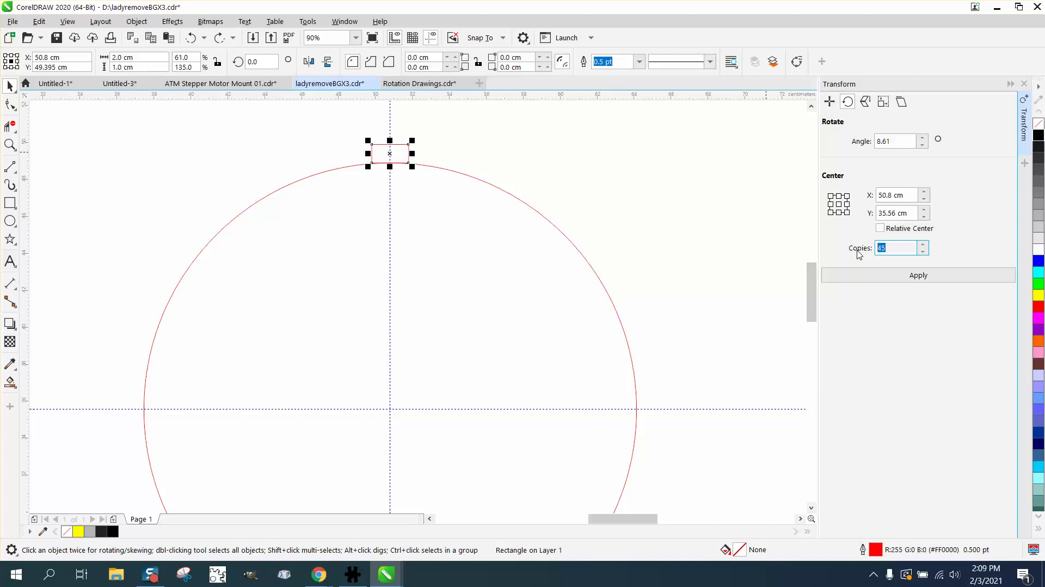
type("6")
left_click(929, 277)
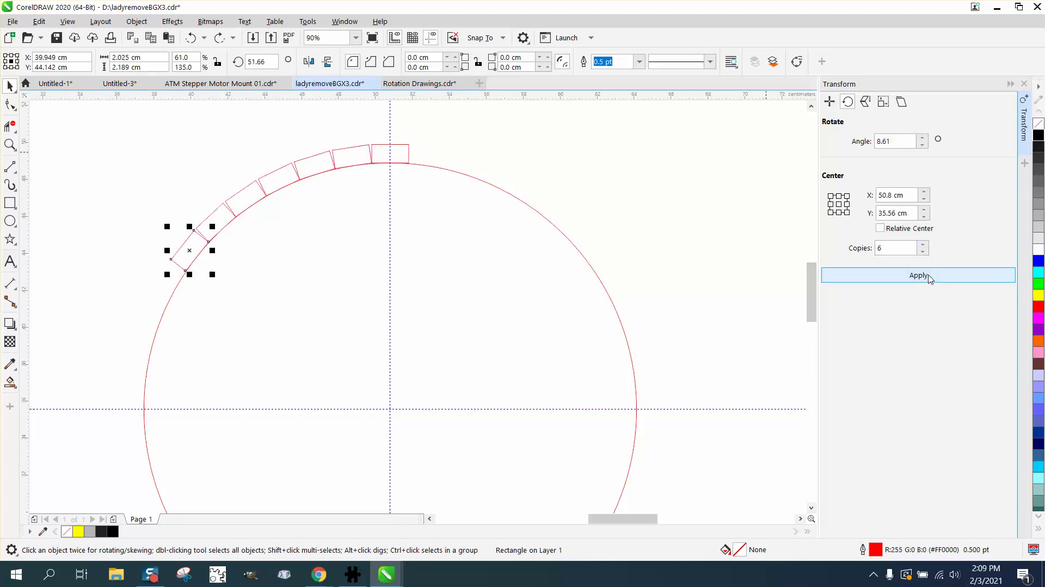
left_click(407, 148)
left_click_drag(905, 142, 852, 143)
Step: Add six copies rotated -8.61° along the upper-right arc and zoom in on them
type("-")
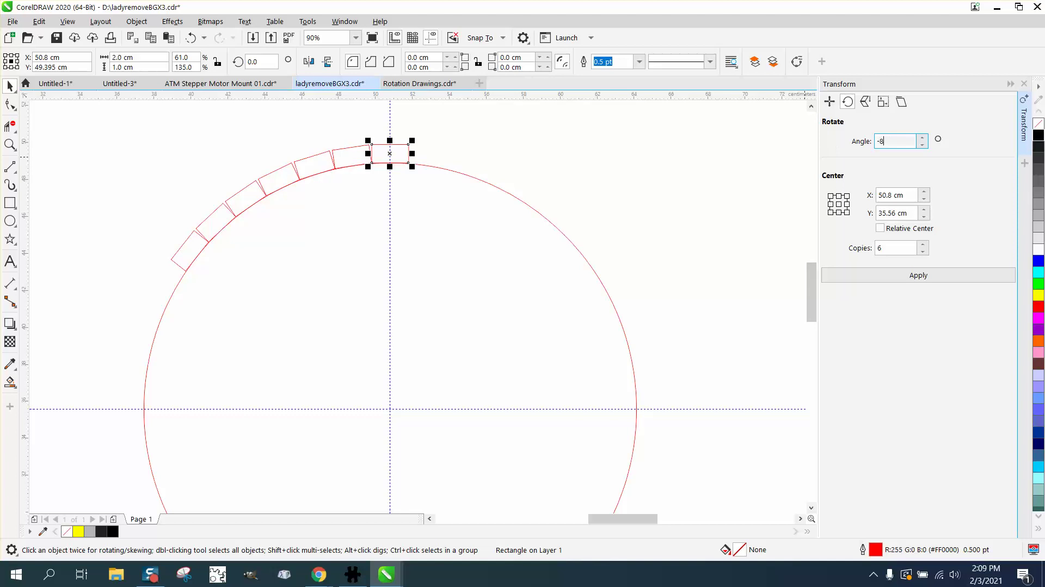
type("8.61")
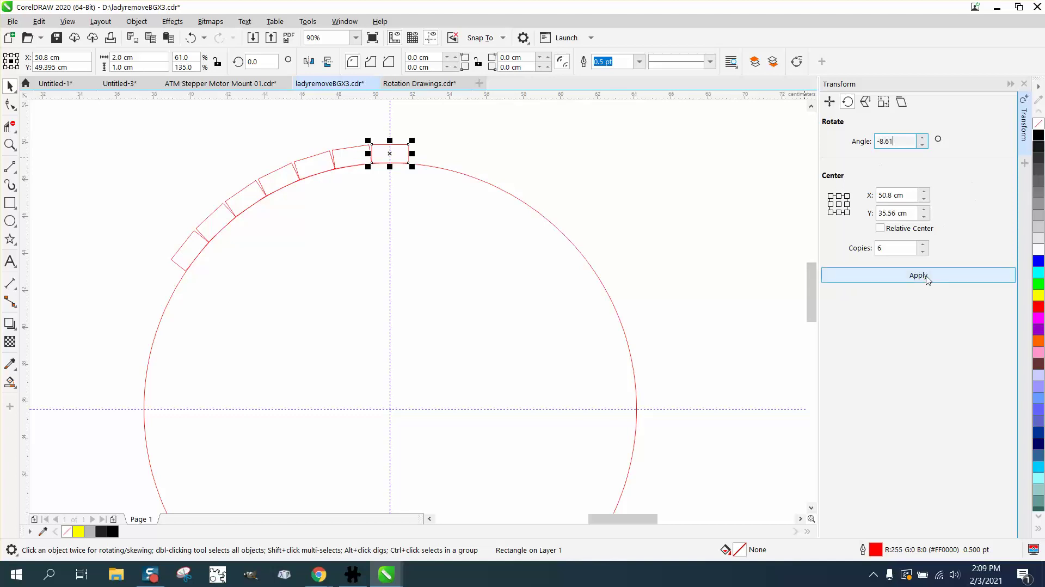
left_click(920, 275)
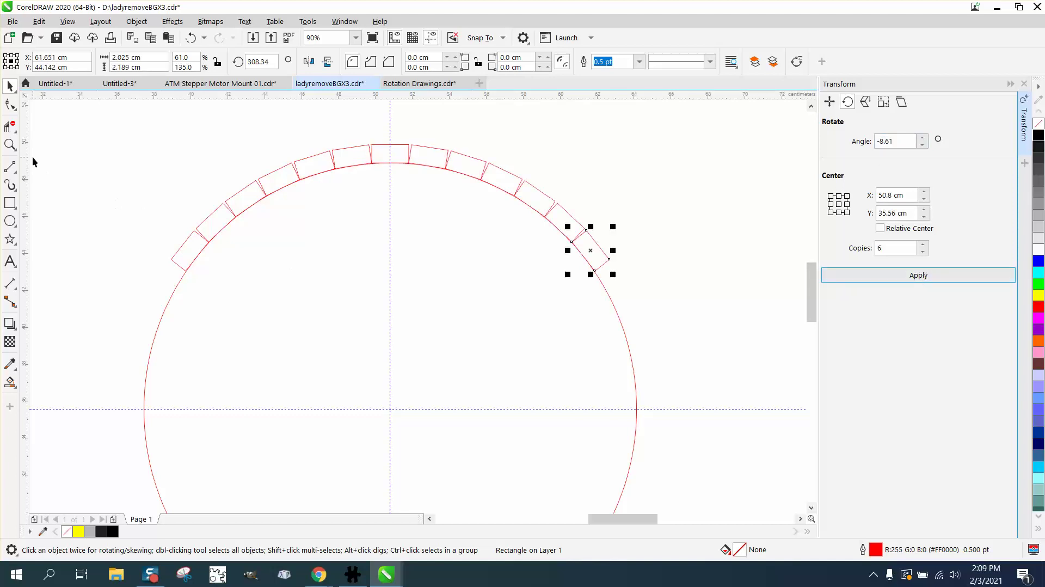
left_click(10, 145)
left_click_drag(311, 139, 460, 216)
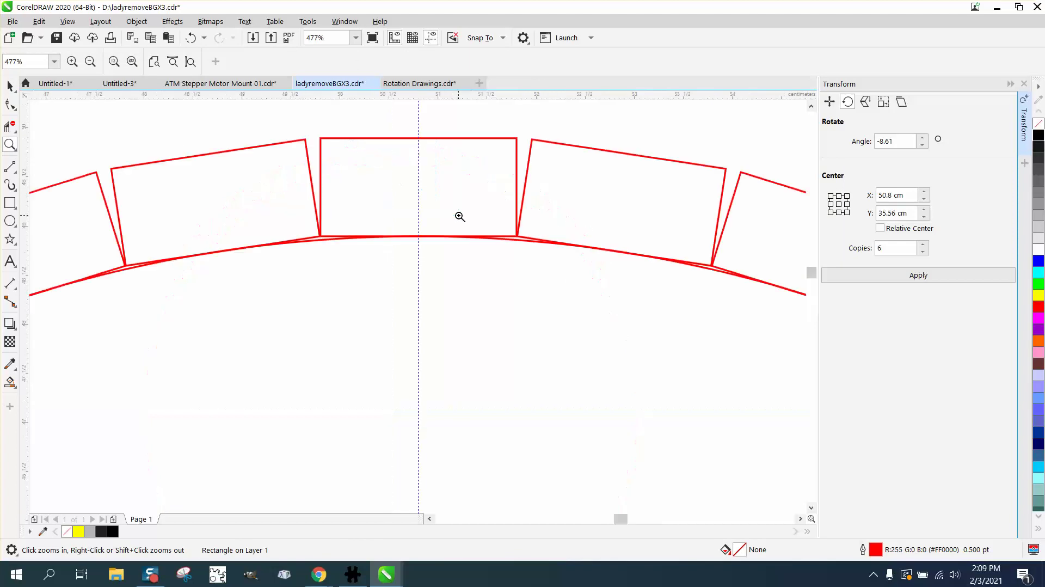
Step: Zoom back out and marquee-select the copies on the right arc
scroll(408, 196, "down", 9)
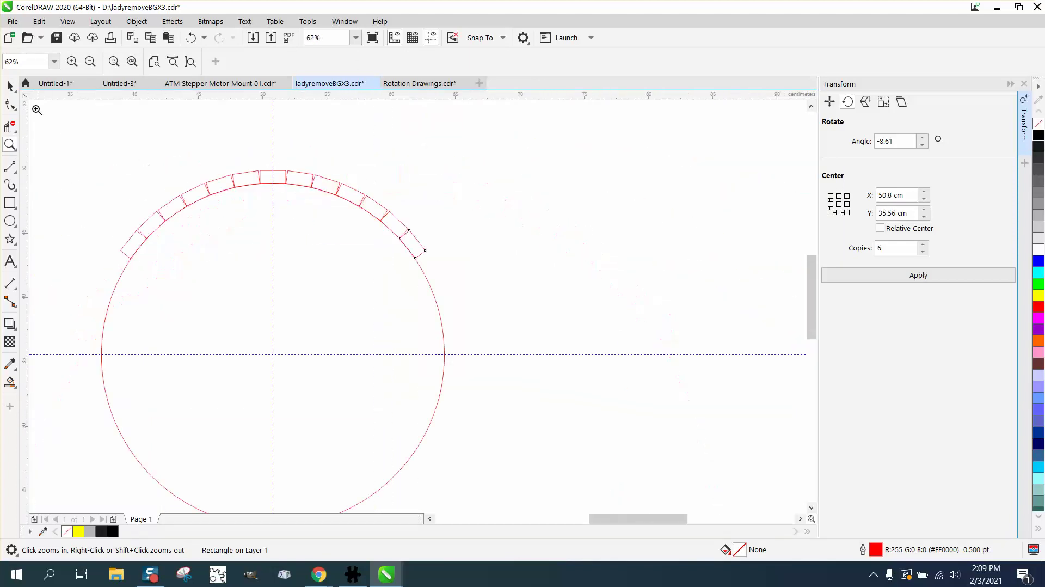
left_click(9, 85)
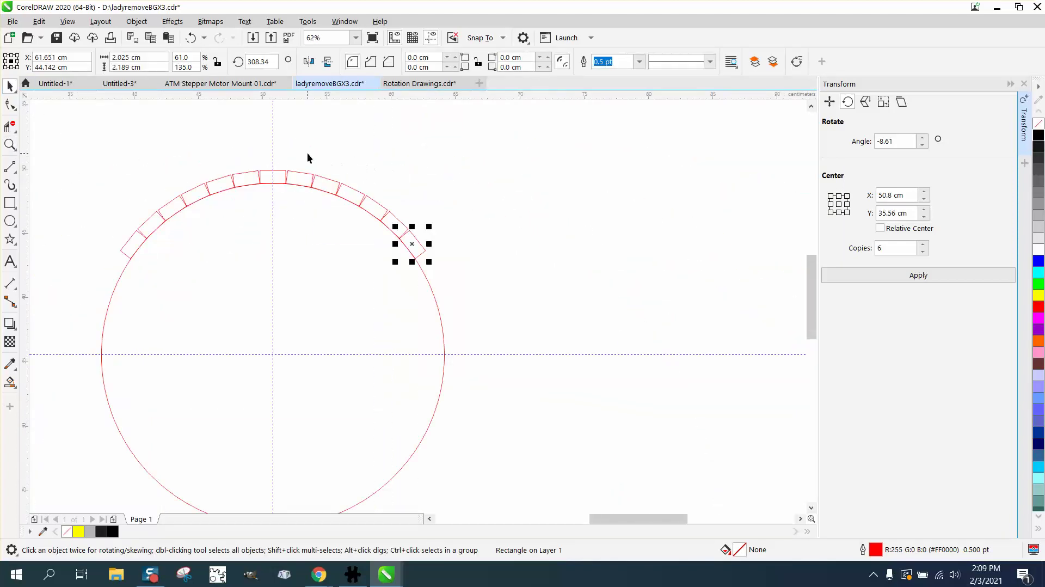
left_click_drag(308, 155, 522, 318)
Step: Delete the rotated copies batch by batch, leaving only the original top rectangle selected
key("Delete")
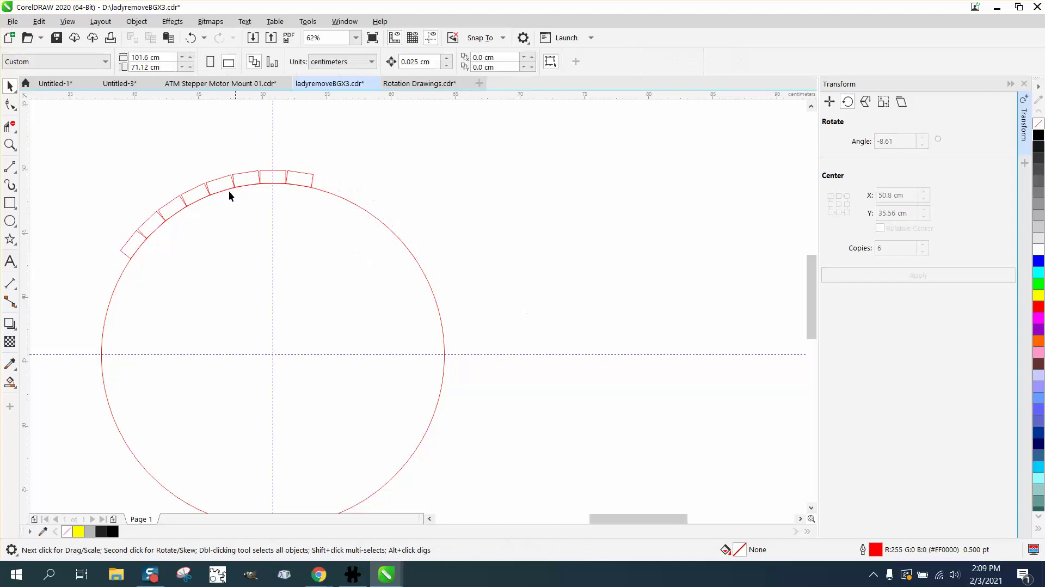
left_click_drag(205, 256, 207, 257)
key("Delete")
left_click_drag(265, 208, 251, 207)
key("Delete")
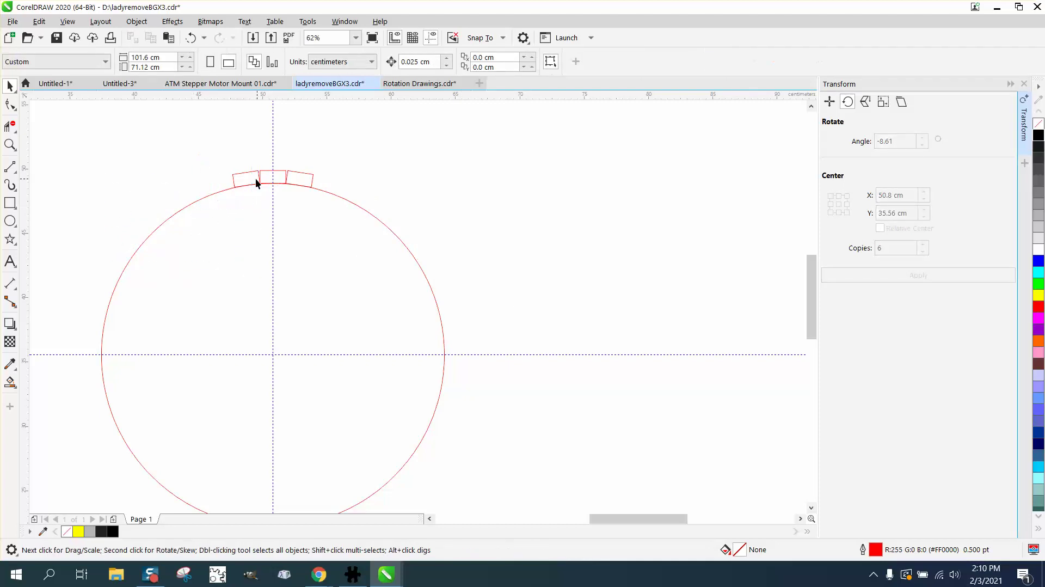
left_click(256, 180)
left_click(303, 181, "shift")
key("Delete")
left_click(287, 179)
Step: Create six copies rotated 8° apart along the upper-left arc and zoom in to inspect them
left_click(910, 140)
double_click(911, 140)
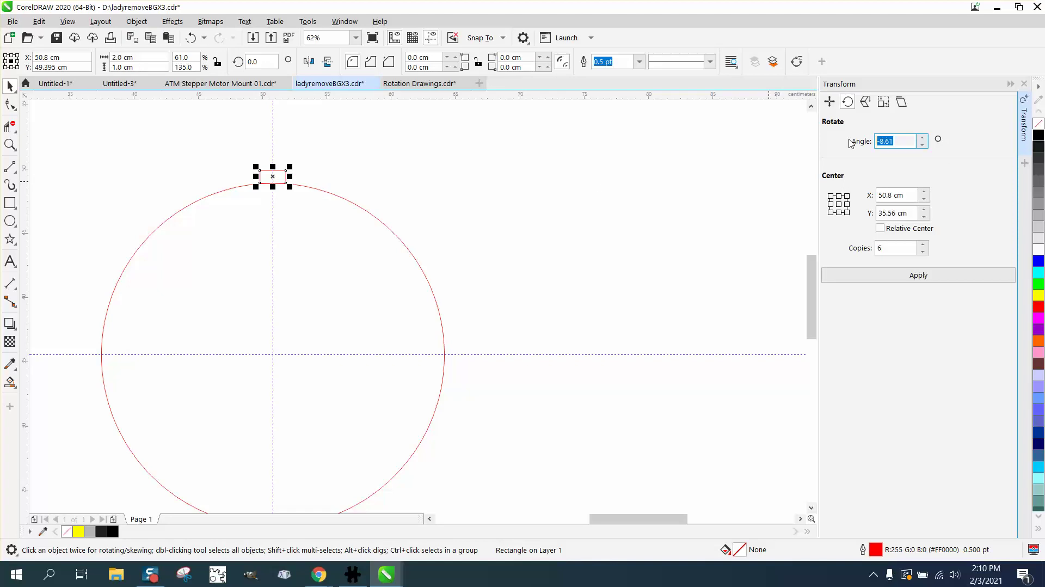
type("8")
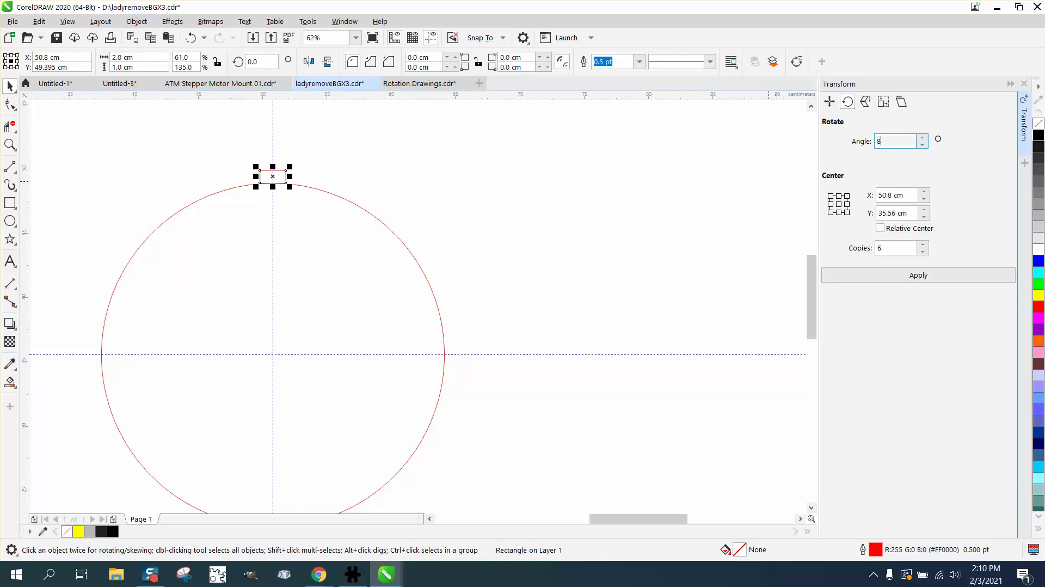
left_click(919, 275)
left_click(13, 146)
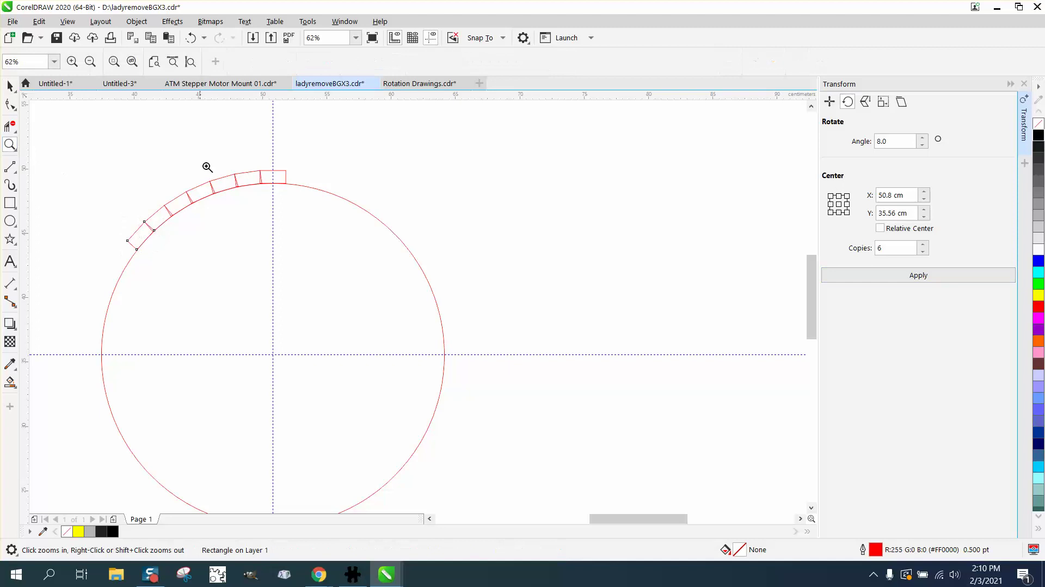
left_click_drag(220, 163, 325, 205)
scroll(240, 149, "down", 1)
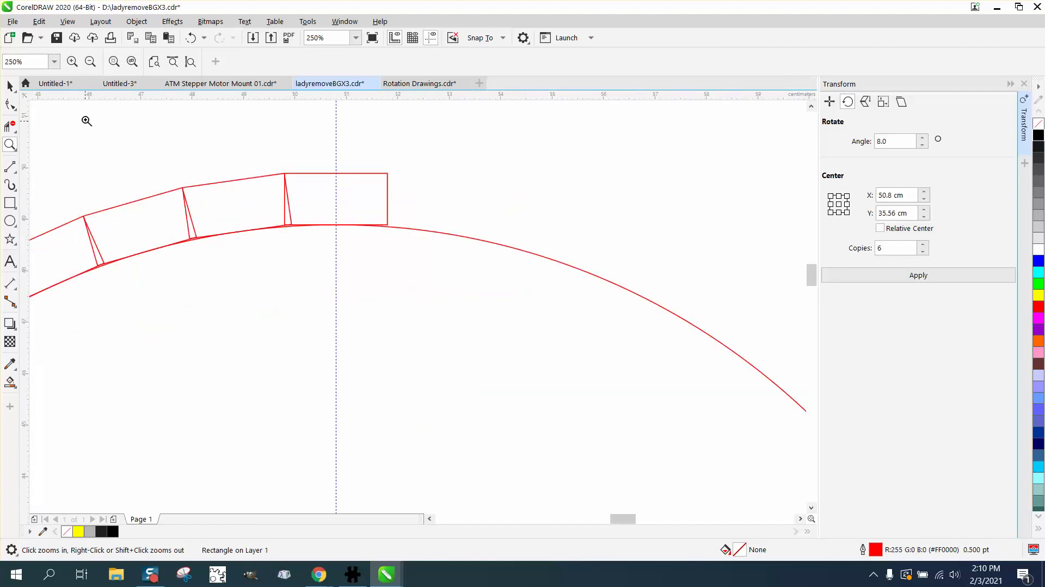
Step: Delete the stray 8° copies along the arc, leaving the original top rectangle
left_click(10, 86)
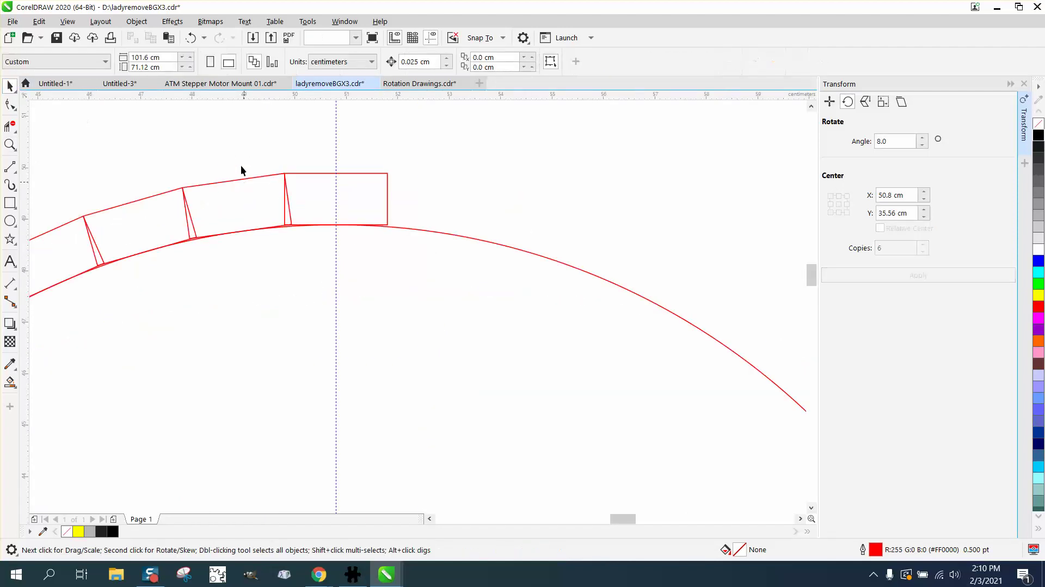
left_click_drag(246, 180, 239, 145)
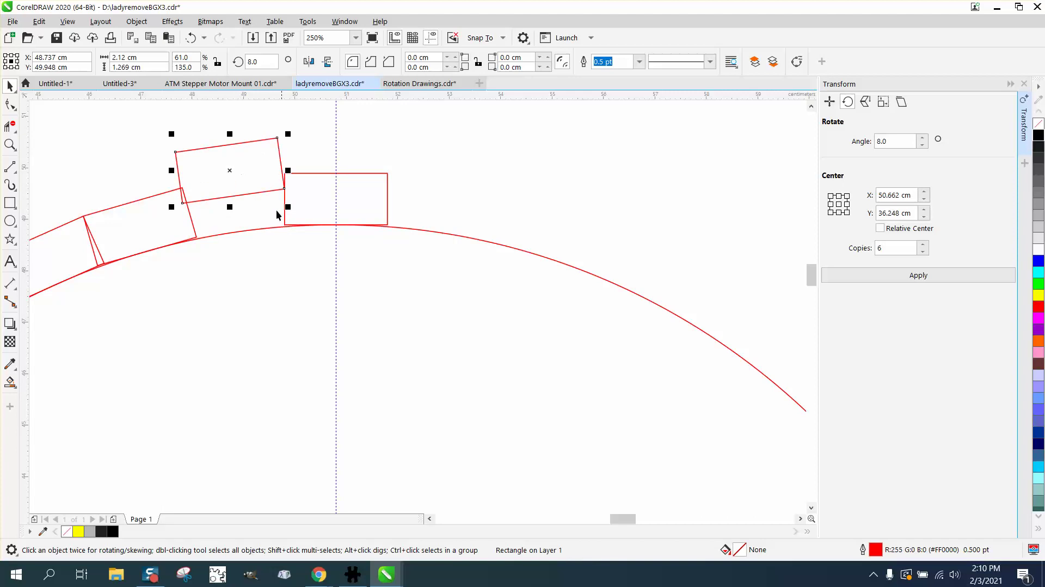
left_click(191, 38)
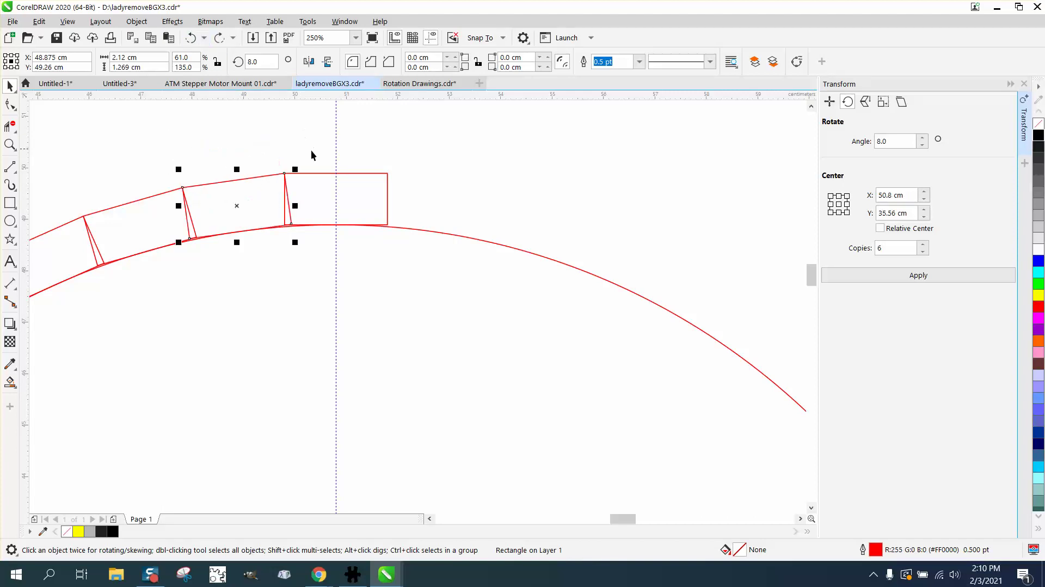
key("Delete")
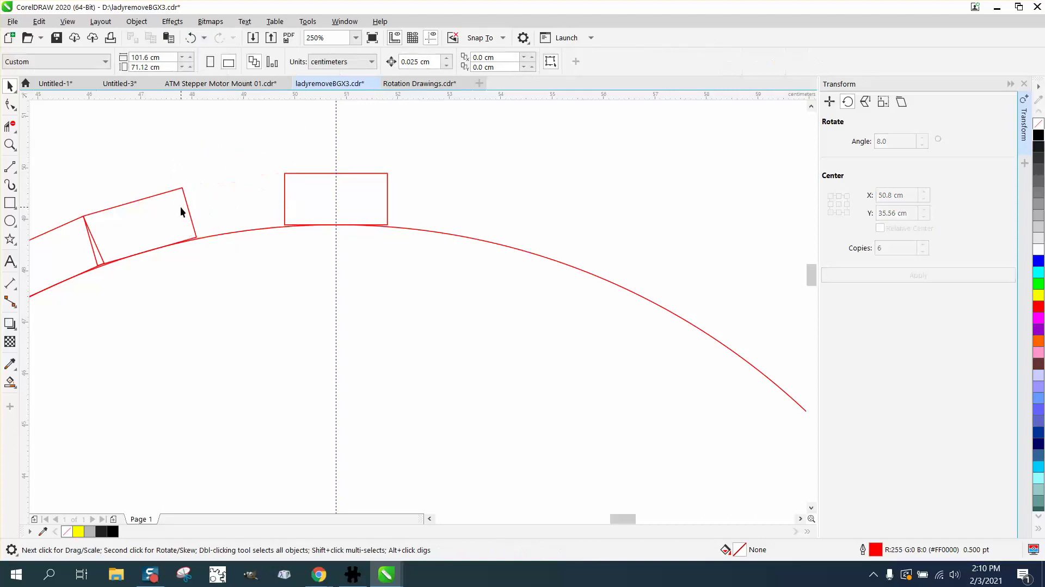
scroll(189, 230, "down", 2)
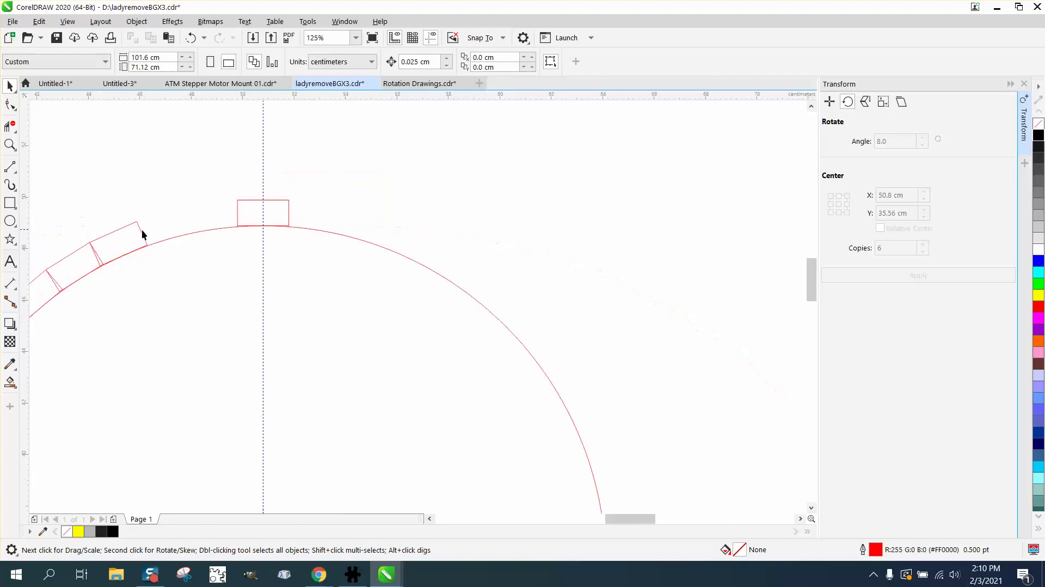
left_click(108, 245)
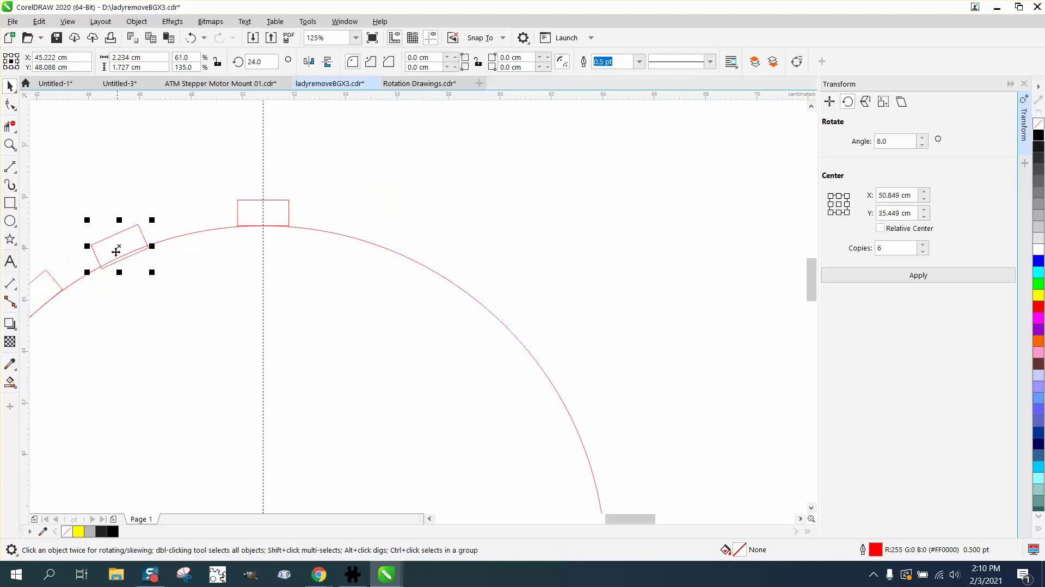
key("Delete")
left_click(55, 284)
key("Delete")
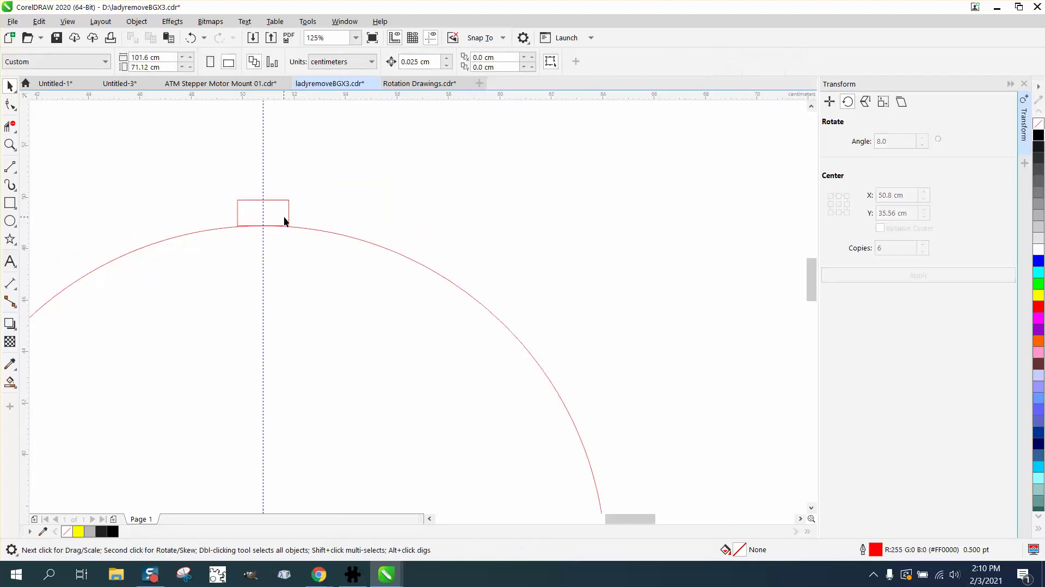
Step: Zoom in around the top rectangle, then back out to 100%
key("z")
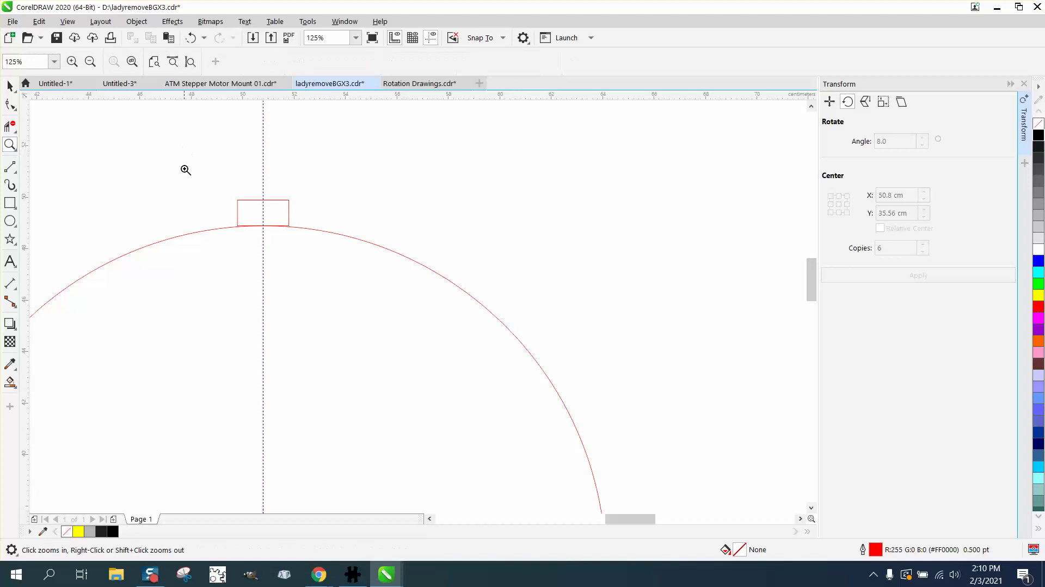
left_click_drag(184, 170, 517, 414)
right_click(182, 256)
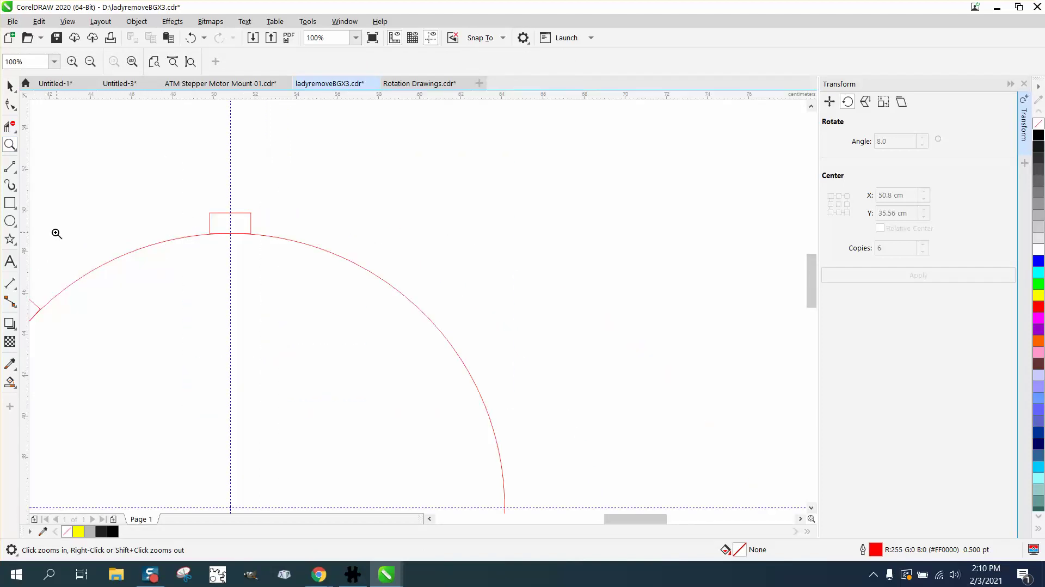
left_click(16, 175)
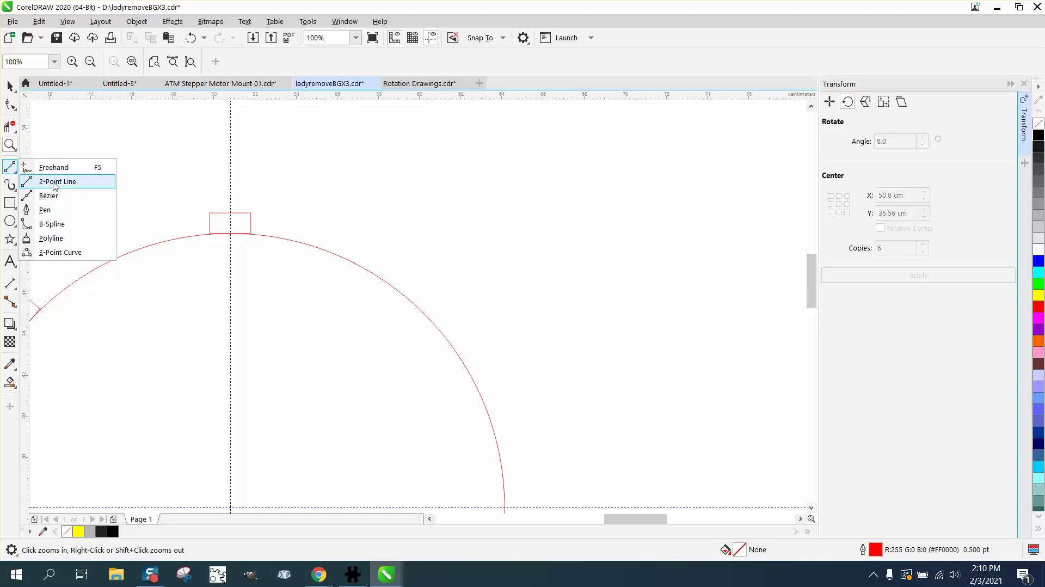
Step: Draw a vertical 2-point line through the circle and centre it on the page
left_click(55, 183)
scroll(321, 159, "right", 1)
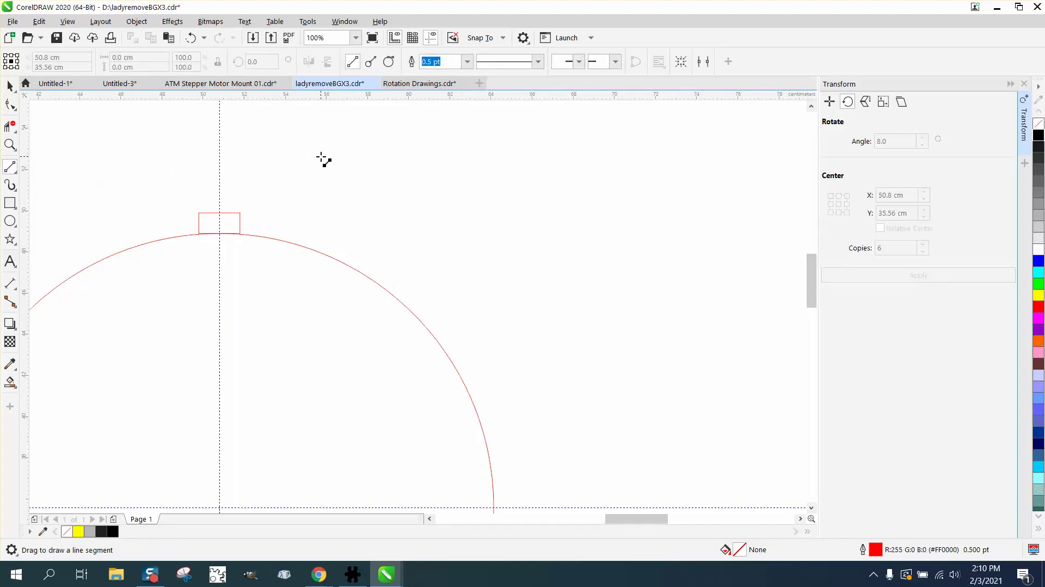
scroll(326, 153, "right", 1)
left_click_drag(306, 144, 307, 523)
key("p")
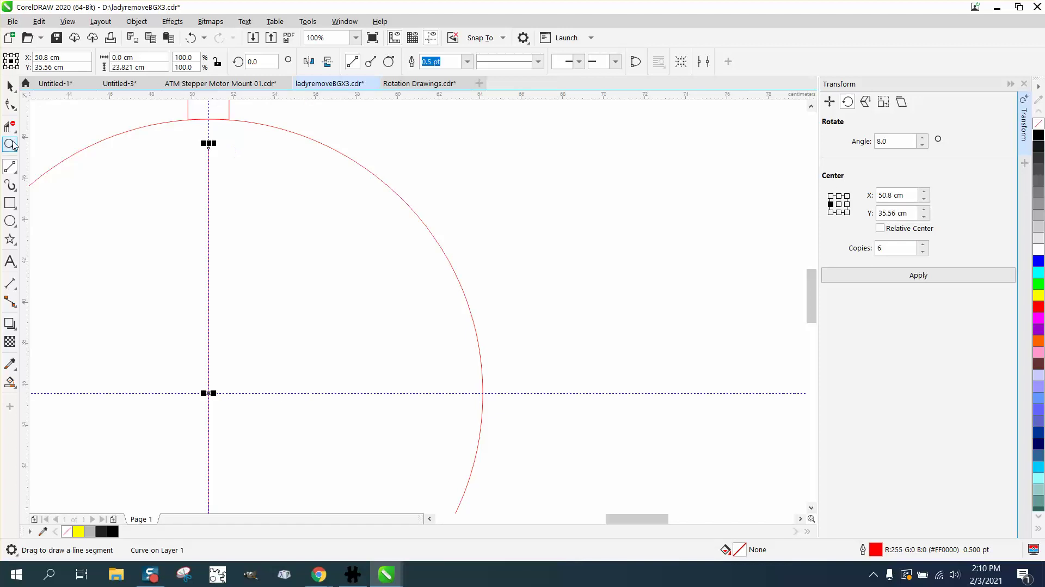
scroll(121, 171, "down", 1)
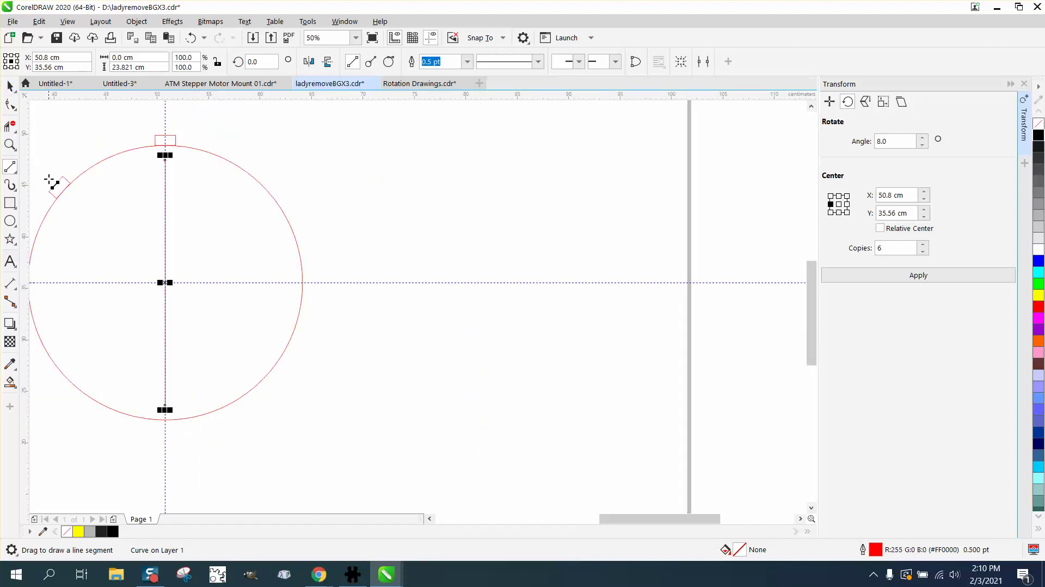
Step: Stretch the line's top up past the rectangle, re-centre it, and zoom in on the top
left_click(10, 86)
left_click(60, 179)
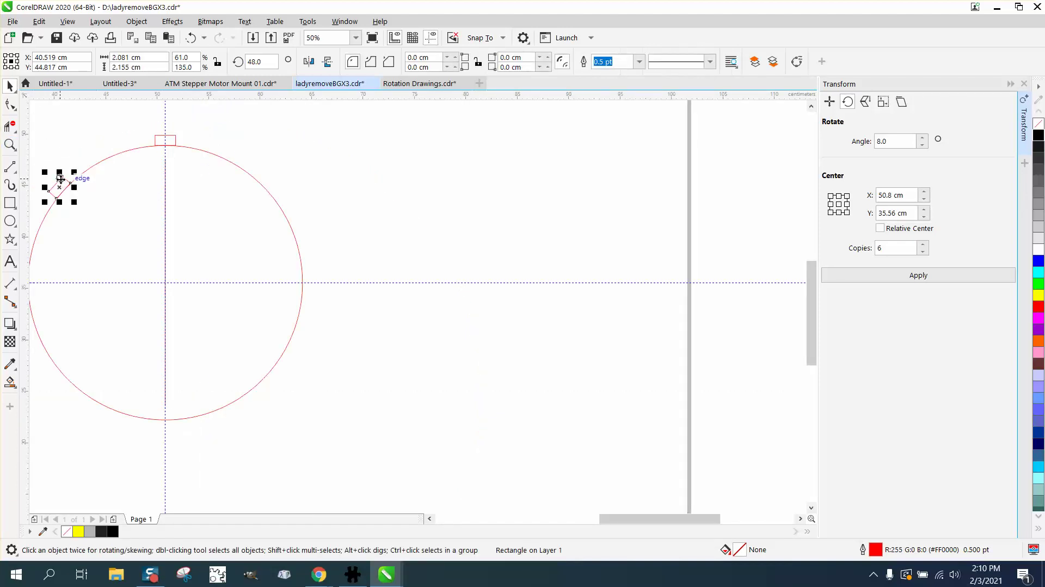
left_click(91, 180)
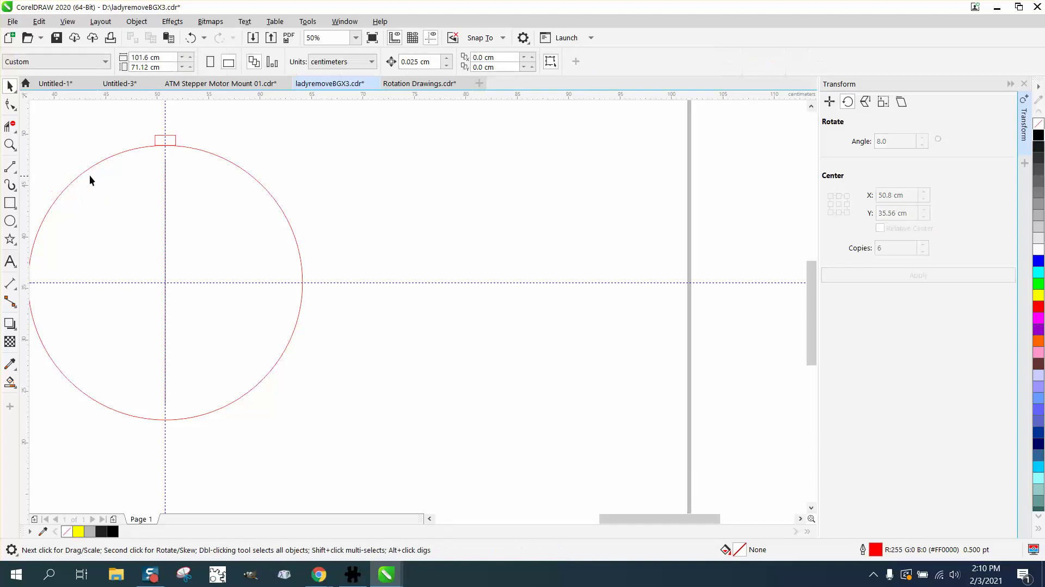
left_click(165, 169)
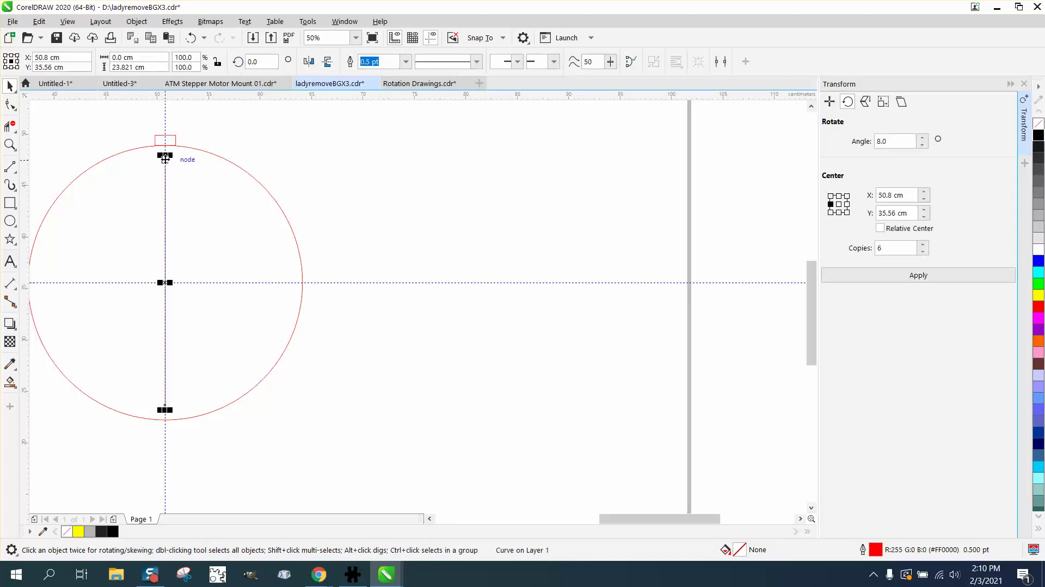
left_click_drag(165, 163, 166, 108)
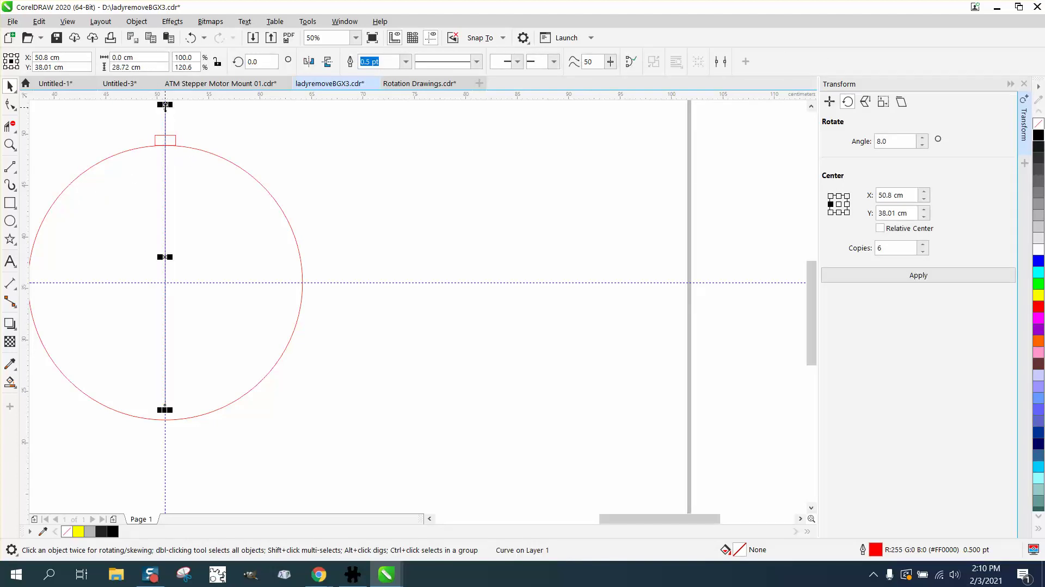
key("p")
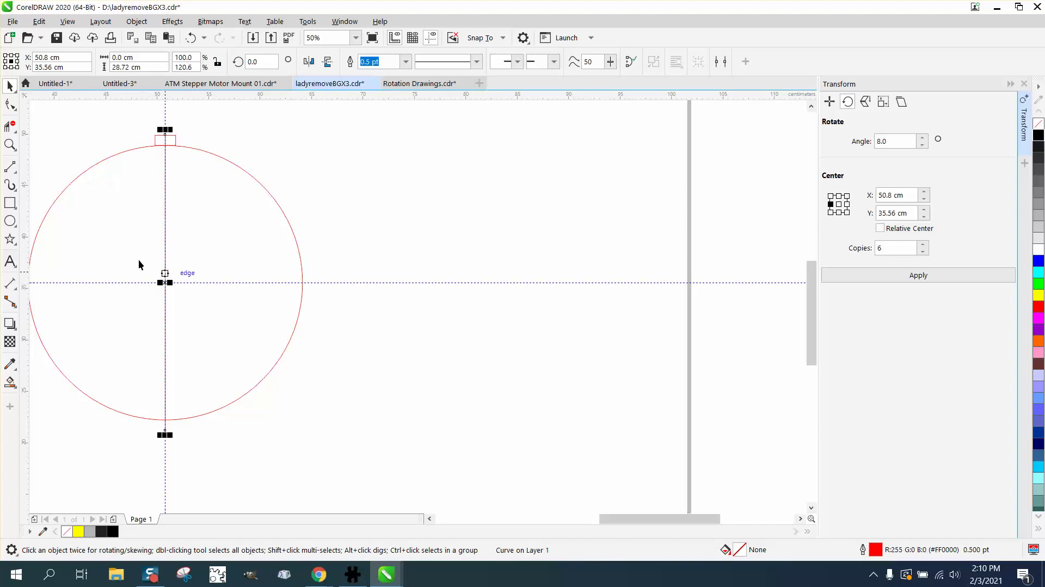
left_click(10, 144)
left_click_drag(136, 118, 277, 203)
Step: Rotate the centre line to 4° and give its copy -4° (356°) rotation
left_click(10, 86)
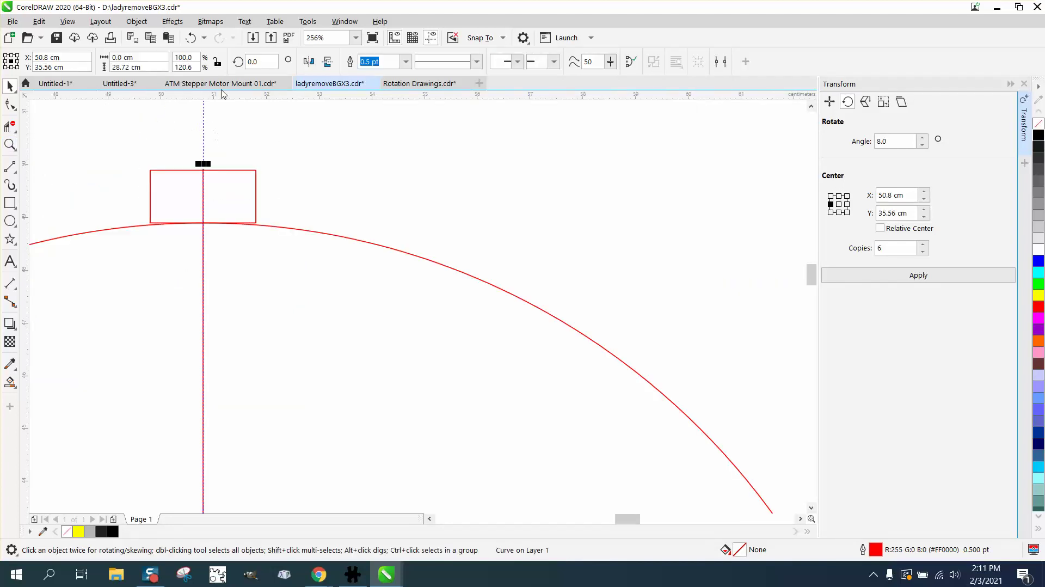
left_click(265, 61)
type("4")
key("Return")
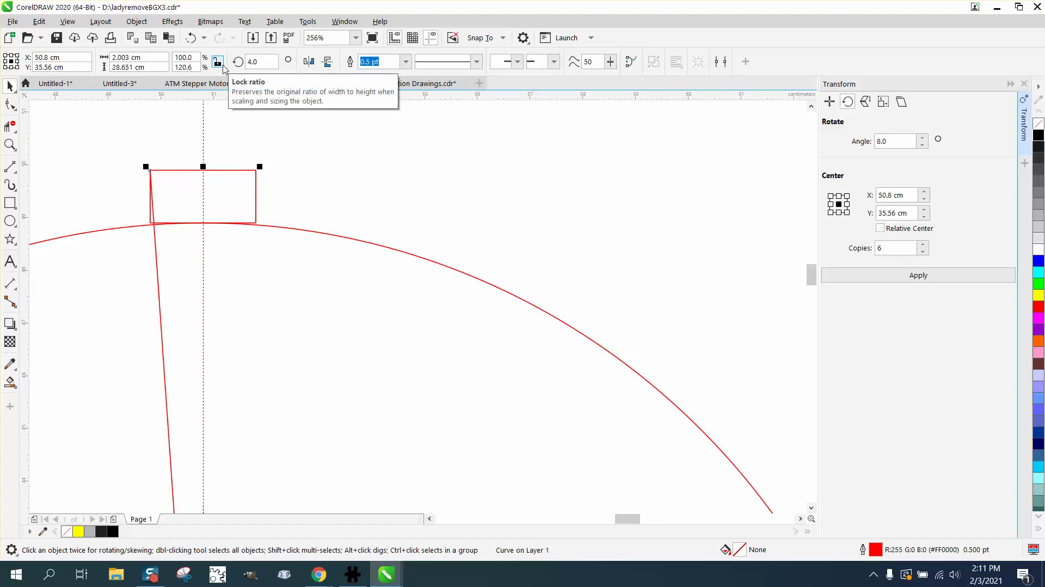
left_click(259, 62)
key("BackSpace")
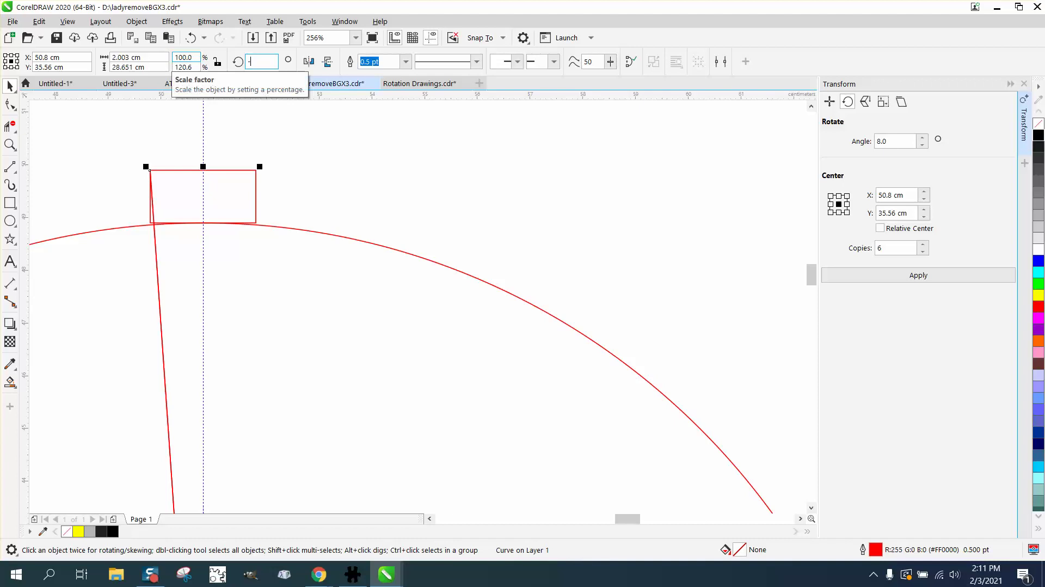
type("-4")
key("Return")
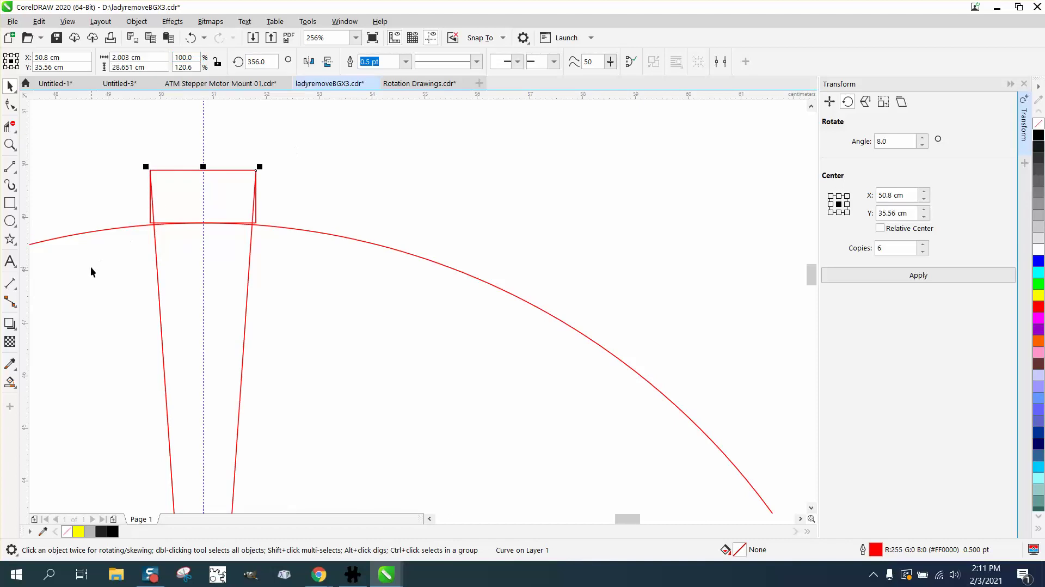
left_click(10, 381)
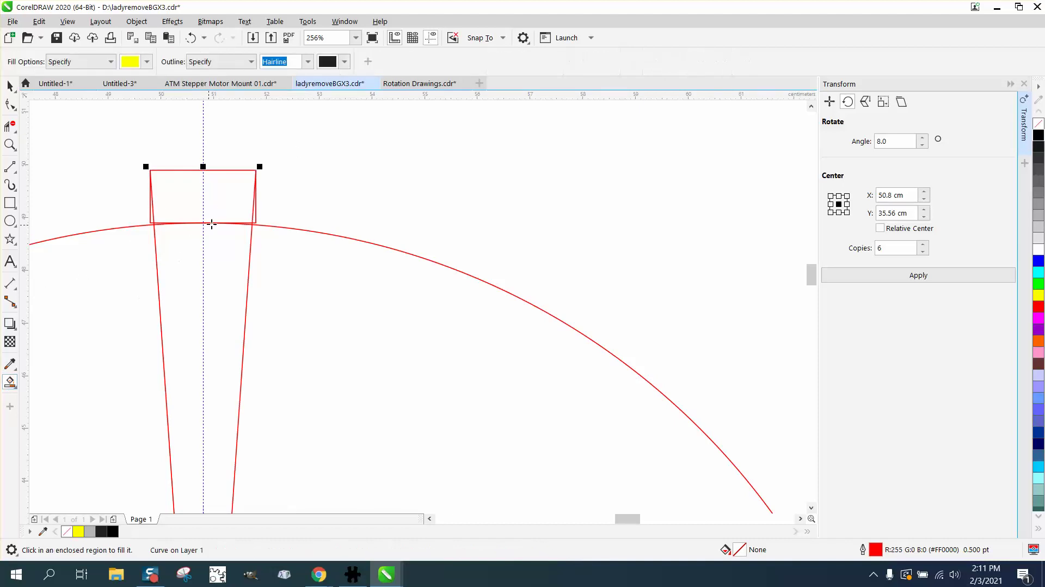
Step: Fill the enclosed trapezoid yellow, set the nudge distance to 2 cm, and raise it 2 cm
left_click(216, 211)
key("Up")
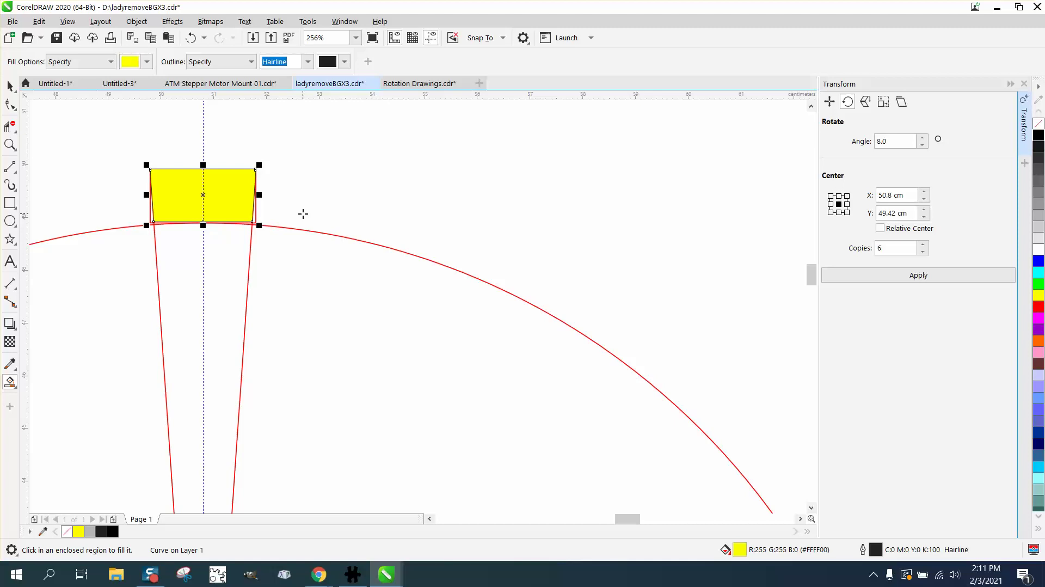
key("Down")
left_click(10, 86)
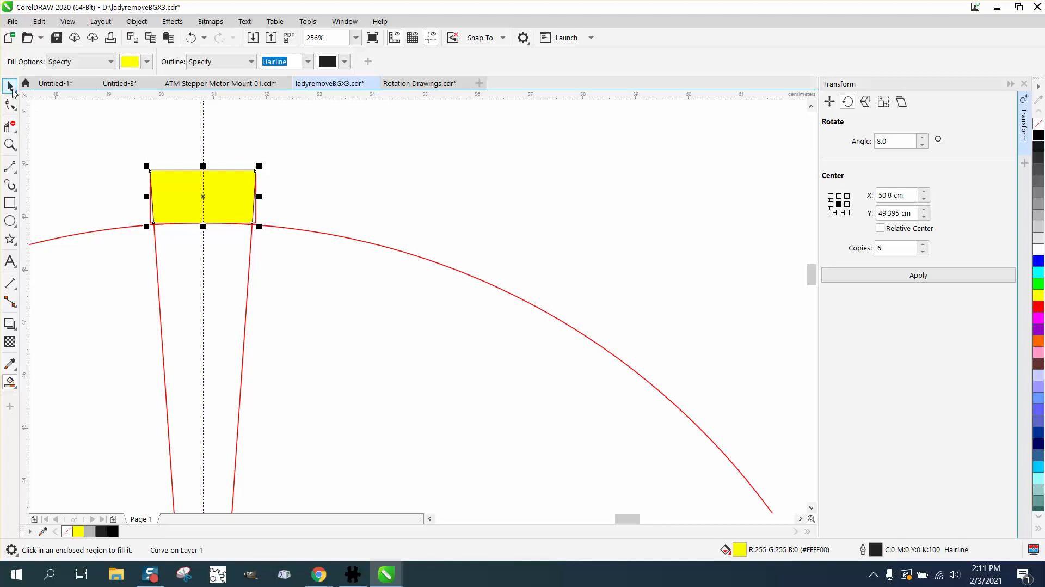
left_click(67, 115)
left_click(413, 61)
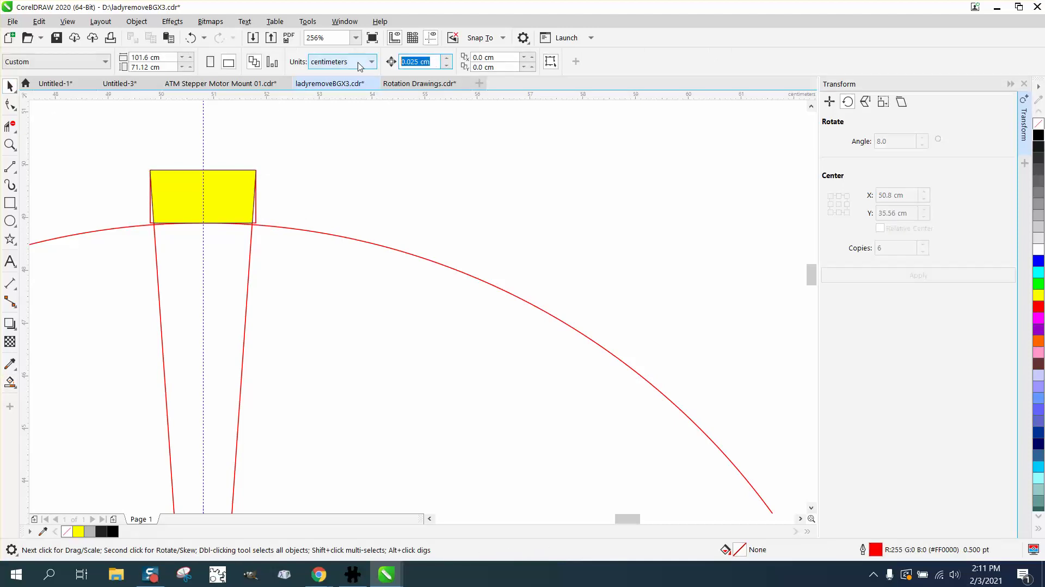
type("2")
left_click(242, 185)
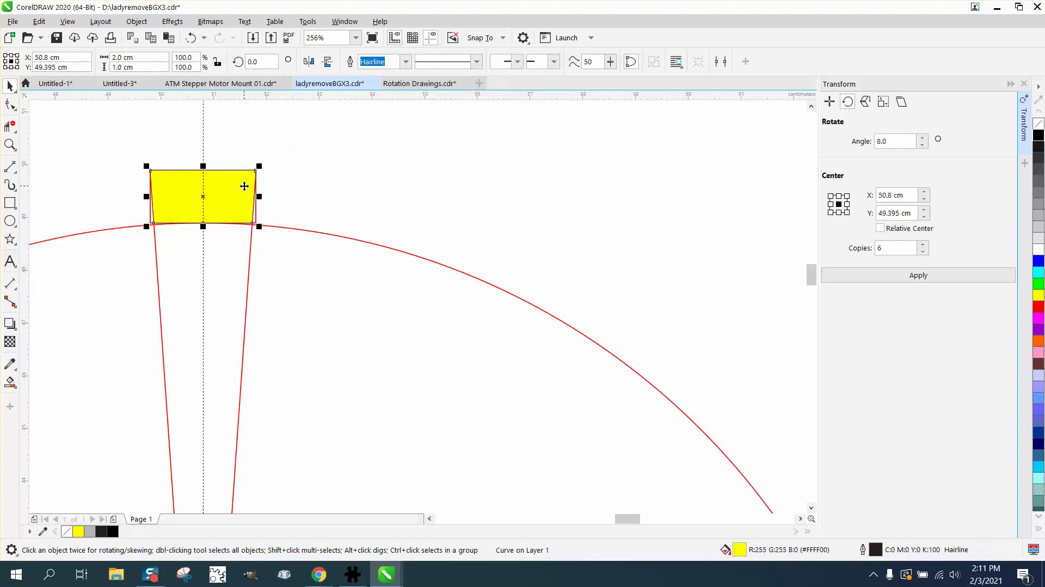
key("Up")
Step: Delete the red rectangle outline and both slanted lines, then lower the trapezoid 2 cm onto the arc
scroll(267, 190, "down", 3)
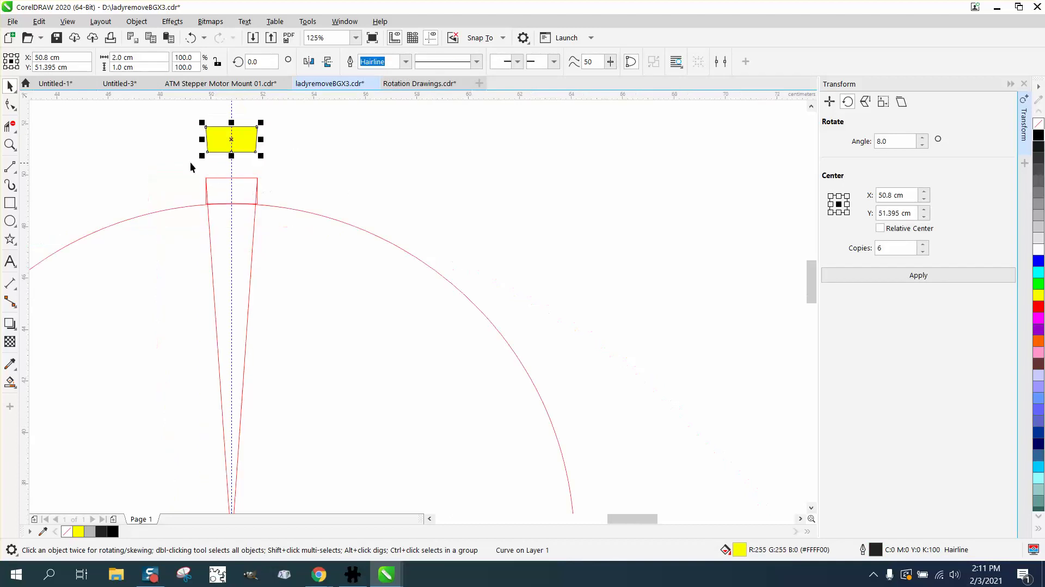
key("Tab")
key("Delete")
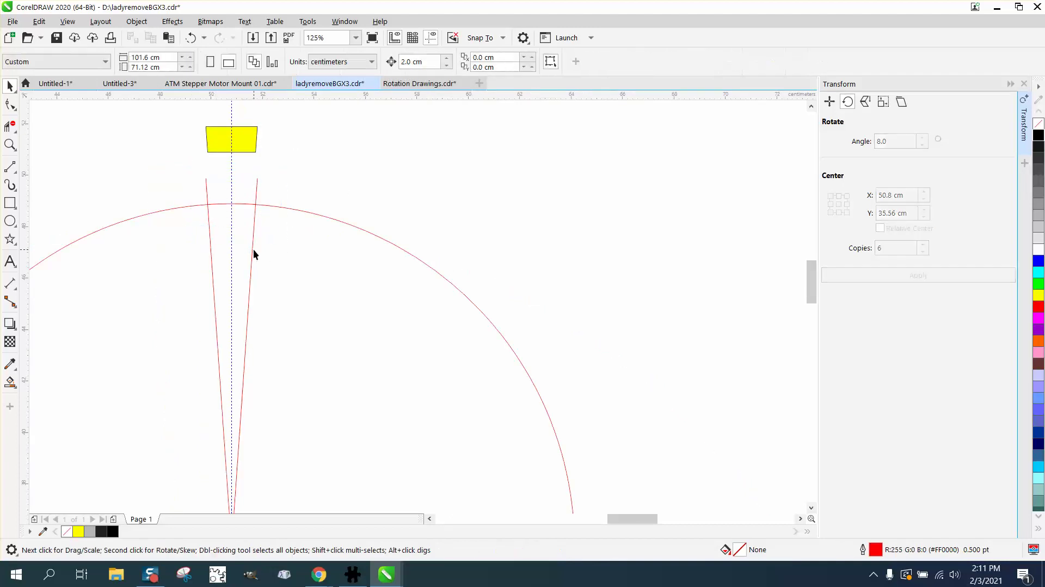
key("Tab")
key("Delete")
left_click(190, 37)
left_click(257, 193)
key("Delete")
left_click(207, 193)
key("Delete")
left_click(228, 146)
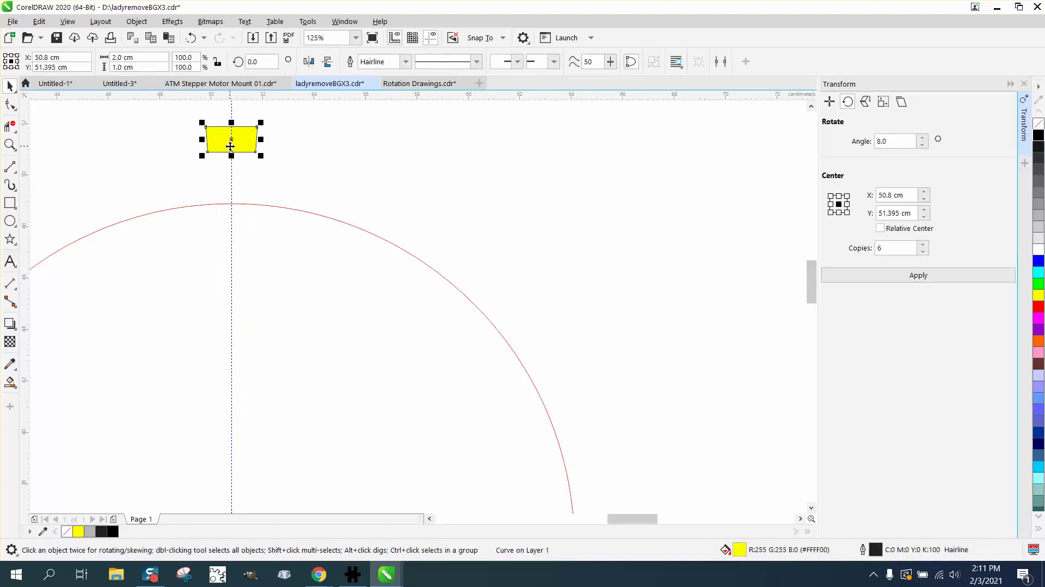
key("Down")
Step: Set the trapezoid to no fill with a black outline, then undo a misplaced first try at 45 rotated copies
left_click(1038, 125)
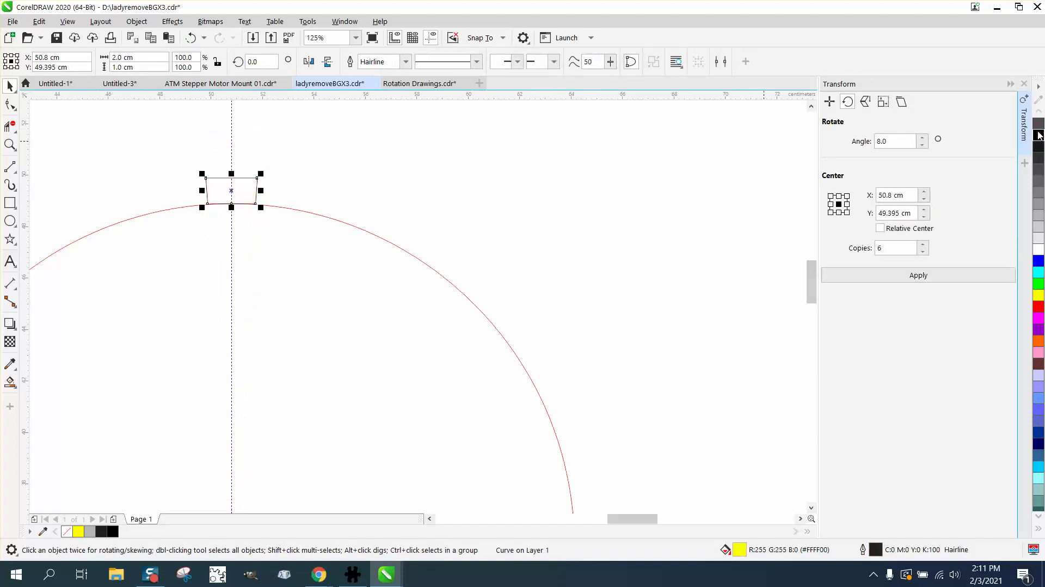
right_click(1038, 135)
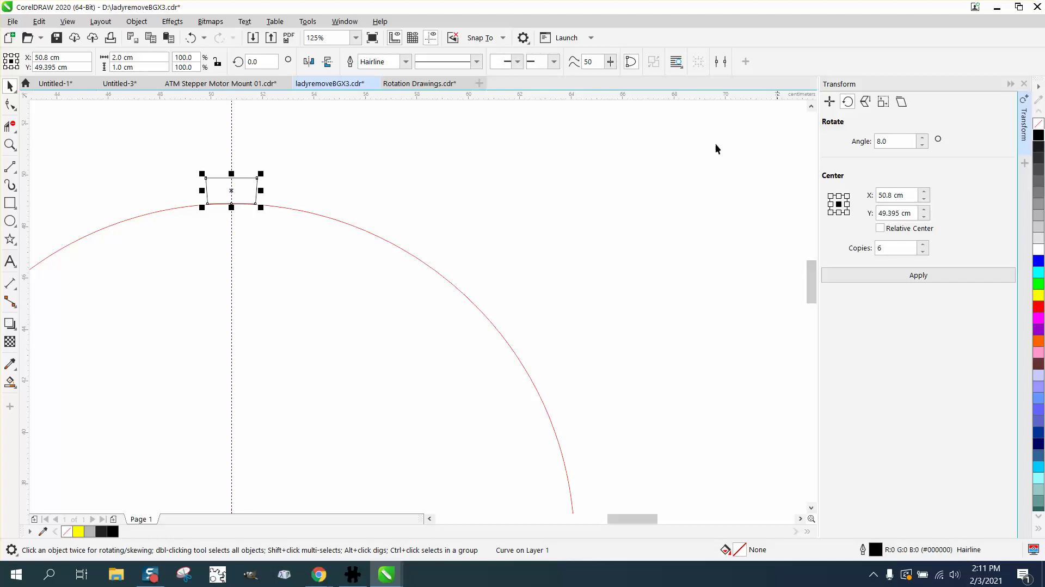
scroll(635, 161, "down", 2)
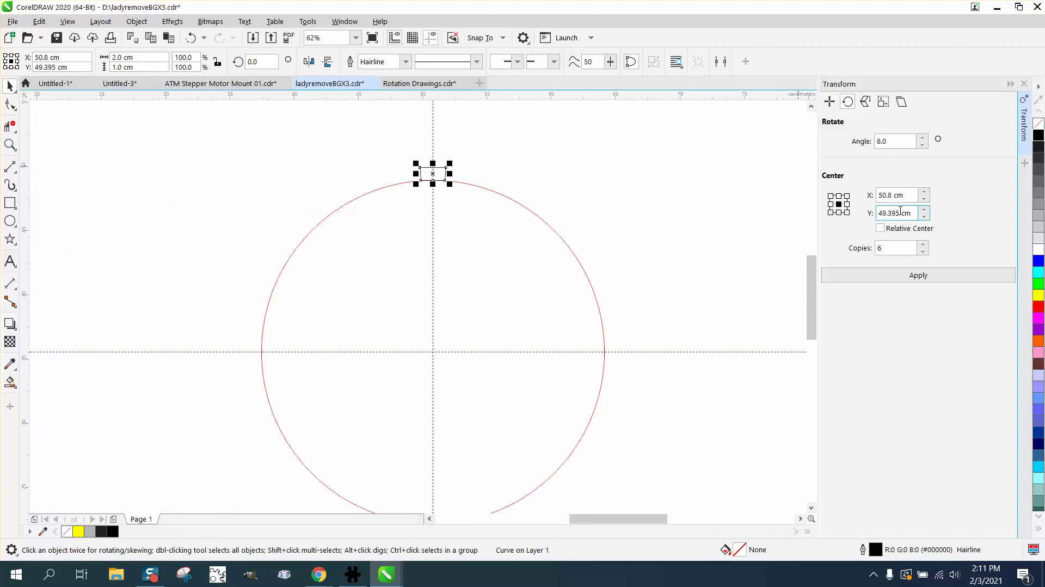
left_click_drag(900, 249, 857, 248)
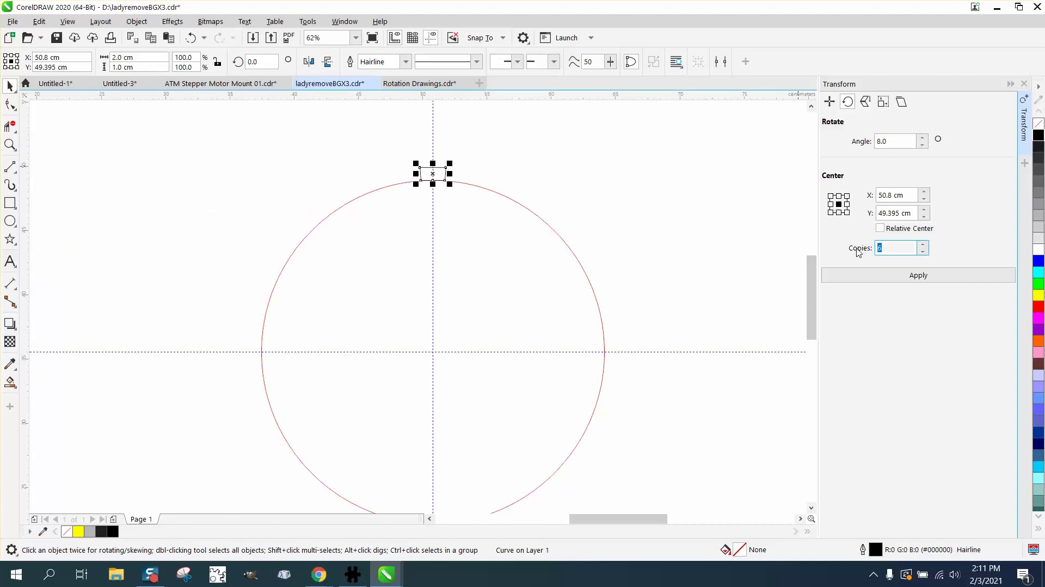
left_click(935, 278)
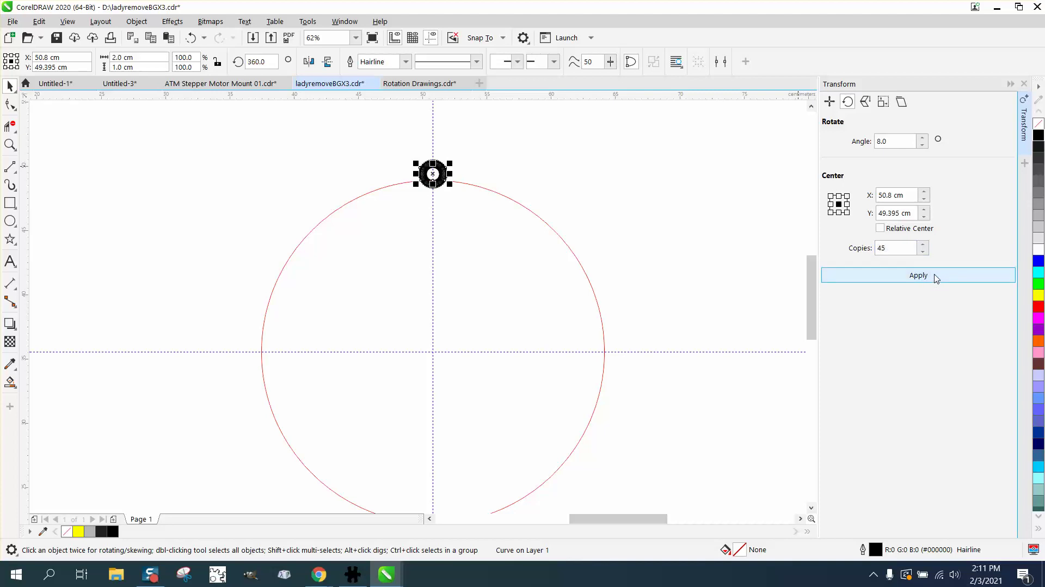
left_click(190, 38)
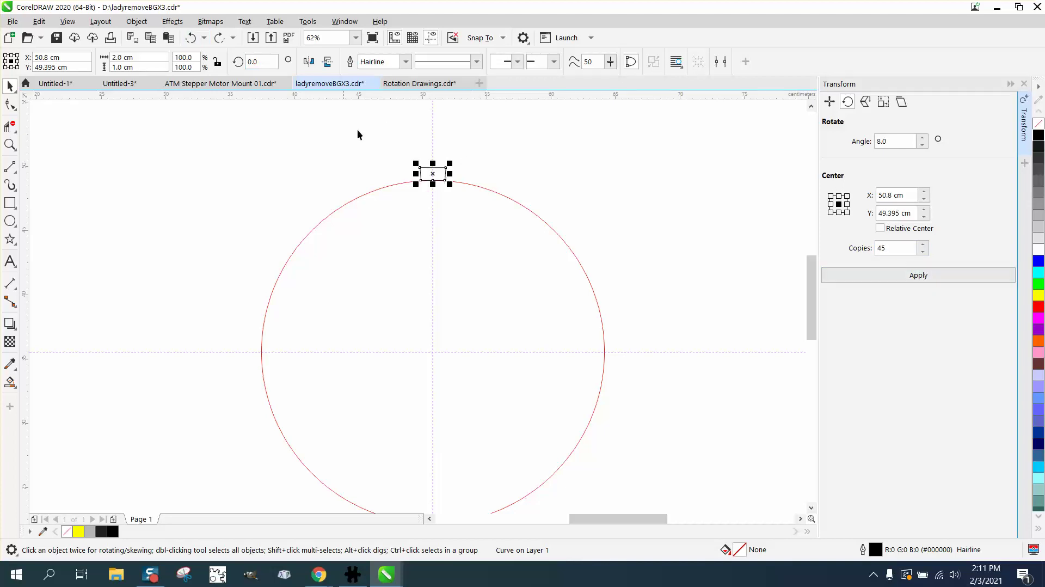
Step: Move the block's rotation centre to the circle's centre and apply 45 rotated copies around it
left_click(423, 171)
left_click_drag(433, 174, 433, 348)
left_click(514, 219)
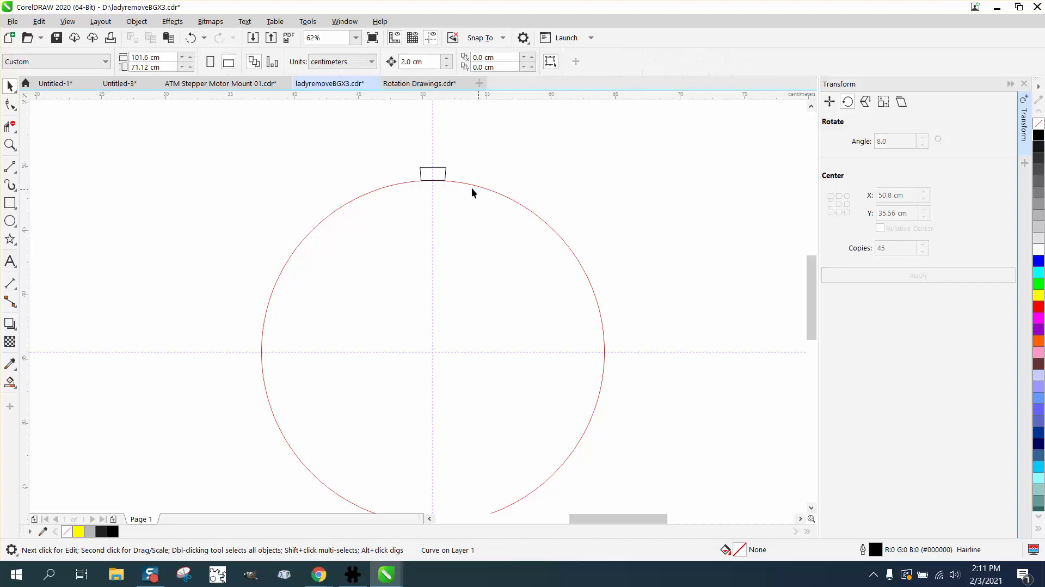
left_click(443, 168)
left_click(443, 168)
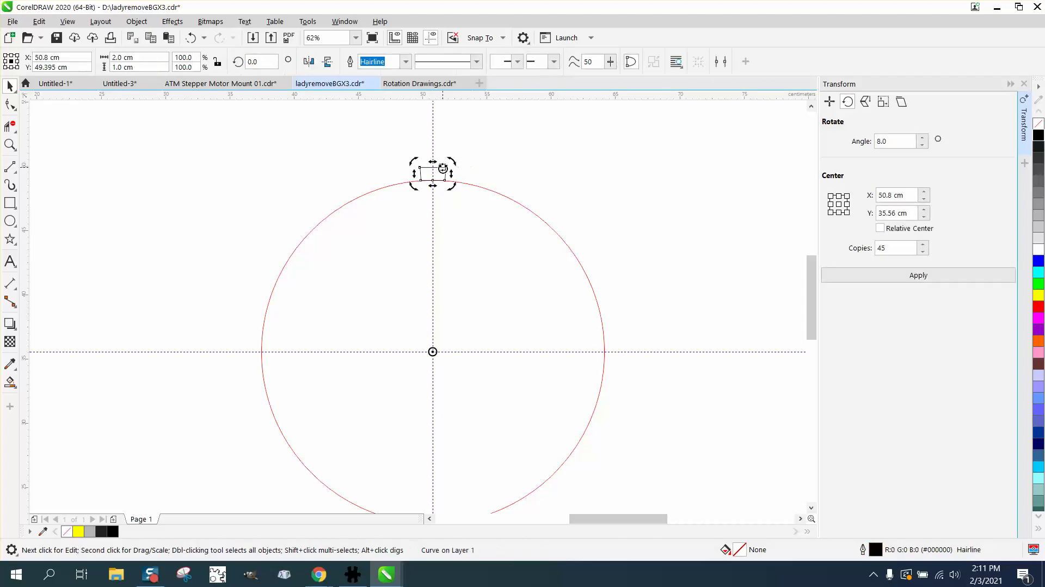
left_click(918, 275)
left_click(10, 144)
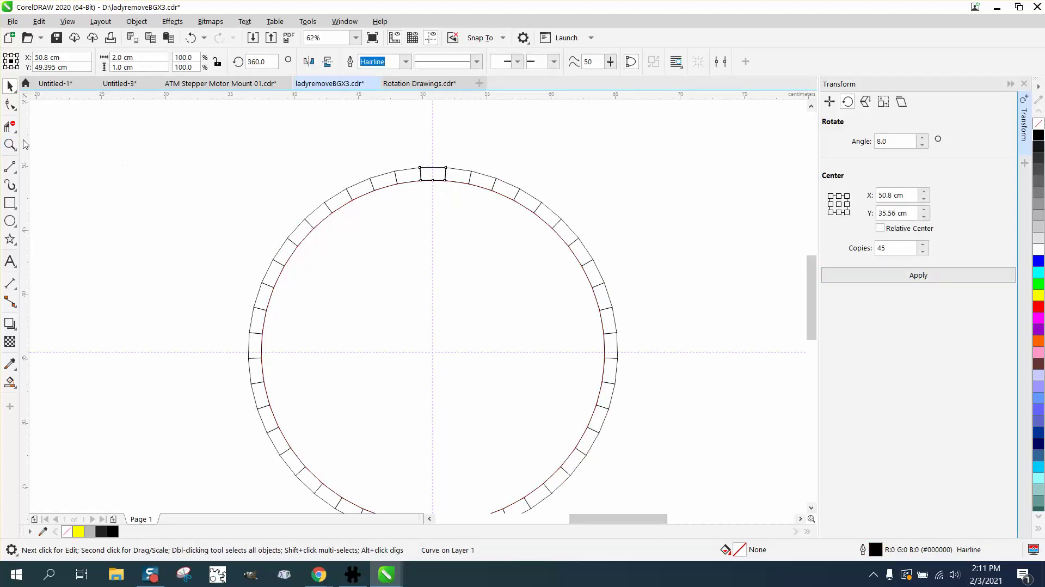
left_click_drag(408, 179, 479, 212)
left_click_drag(242, 163, 402, 283)
right_click(358, 304)
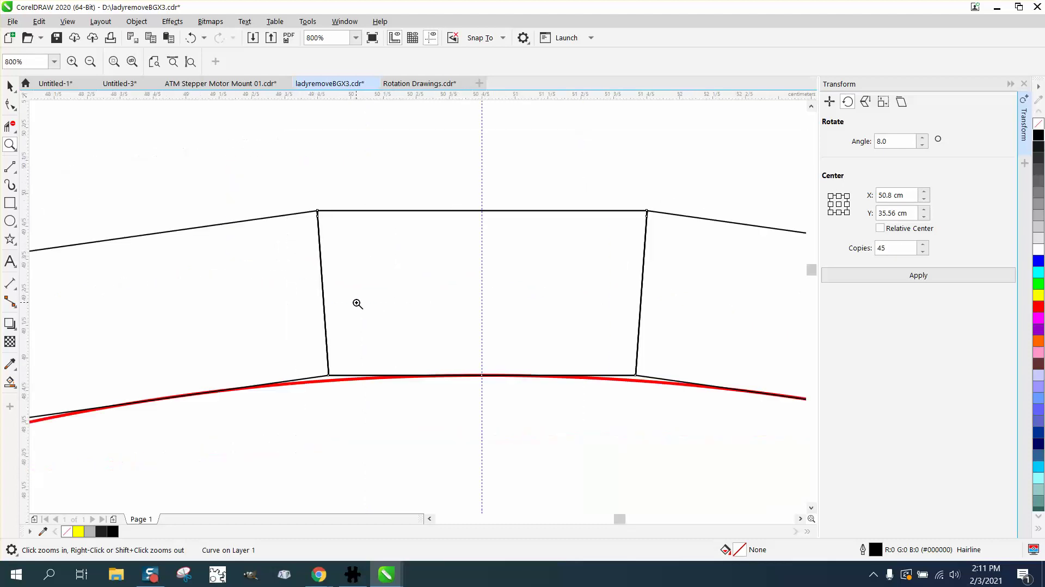
right_click(408, 279)
right_click(399, 284)
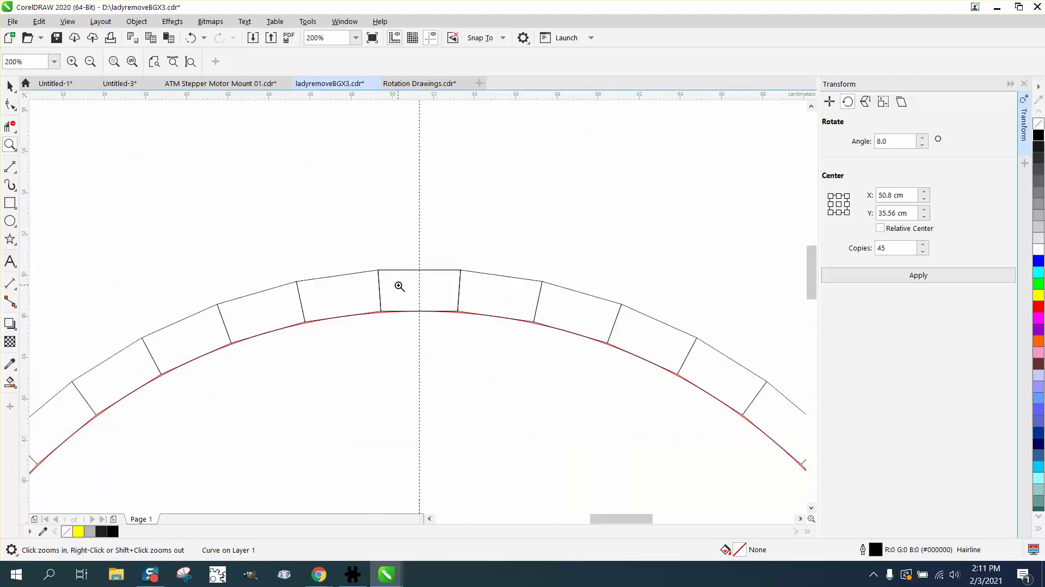
right_click(360, 257)
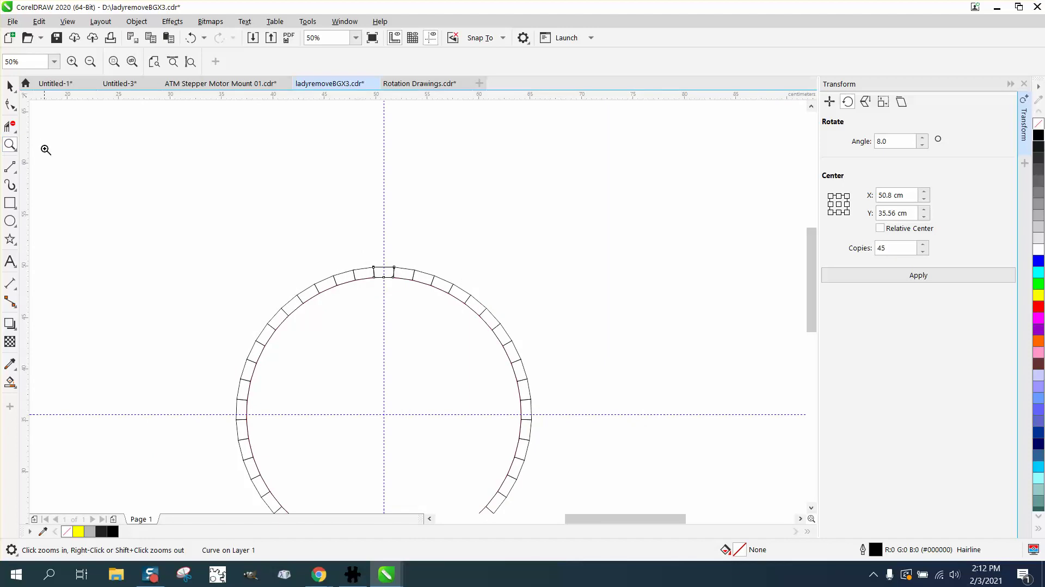
left_click_drag(322, 247, 469, 319)
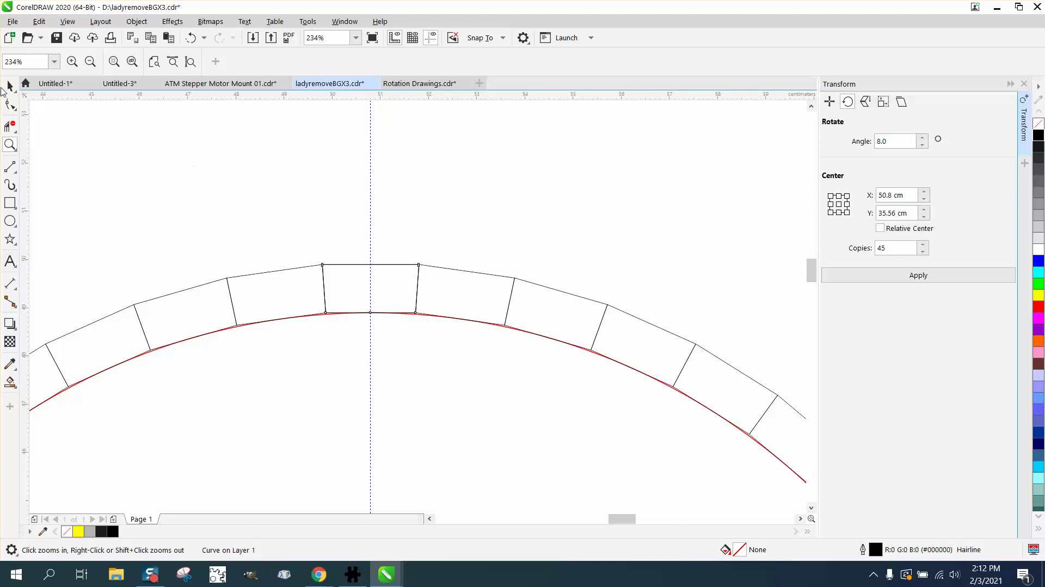
left_click(8, 86)
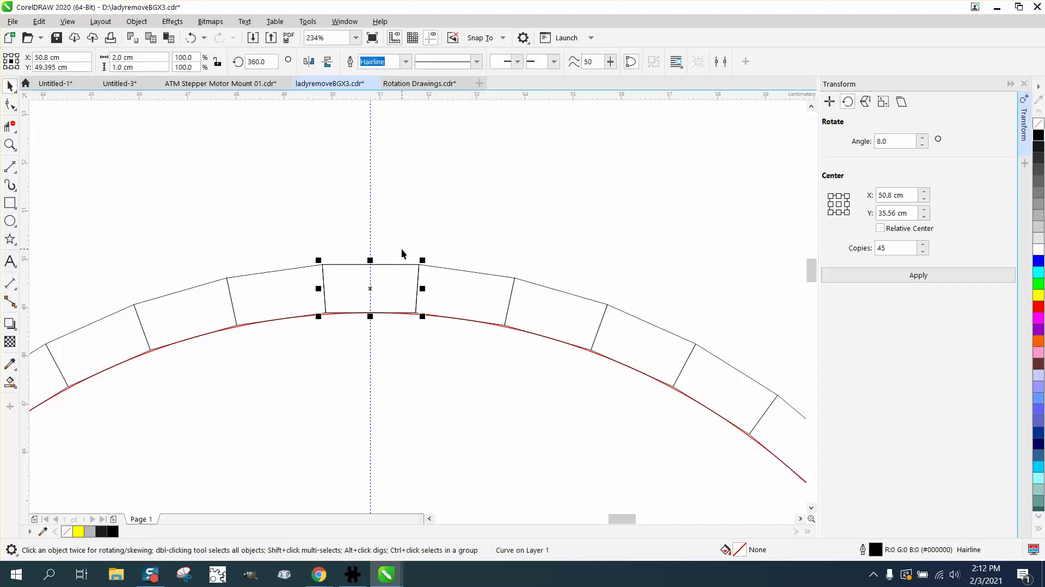
Step: Delete the overlapping duplicate block and lift the top block 2 cm off the circle
key("Up")
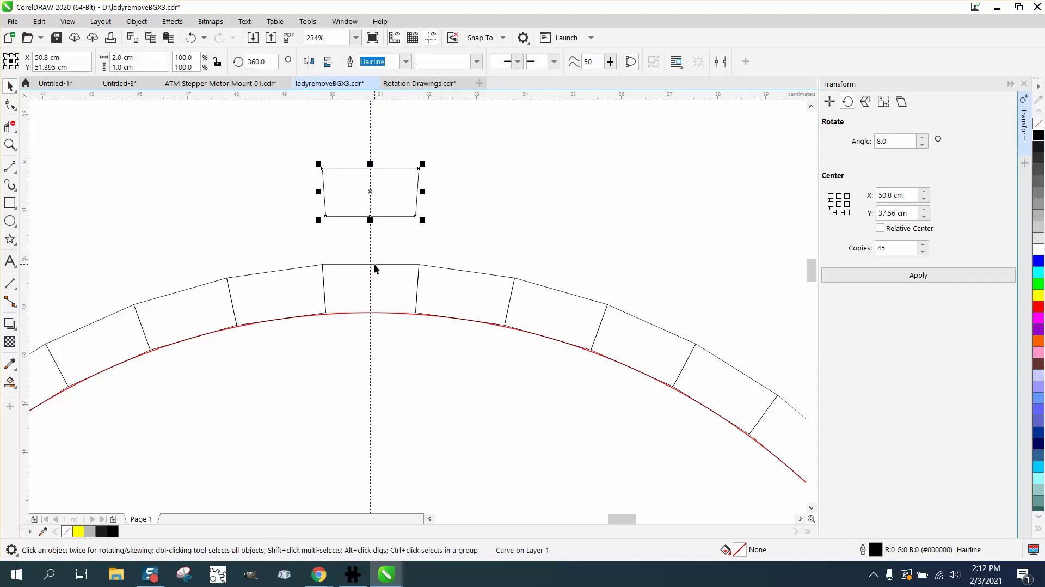
key("Delete")
left_click(375, 264)
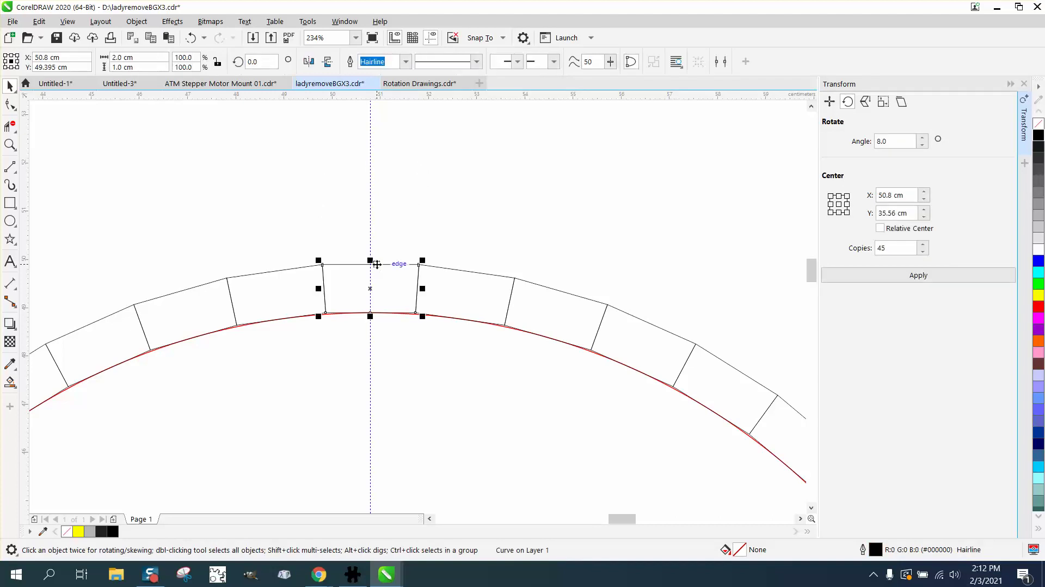
key("Up")
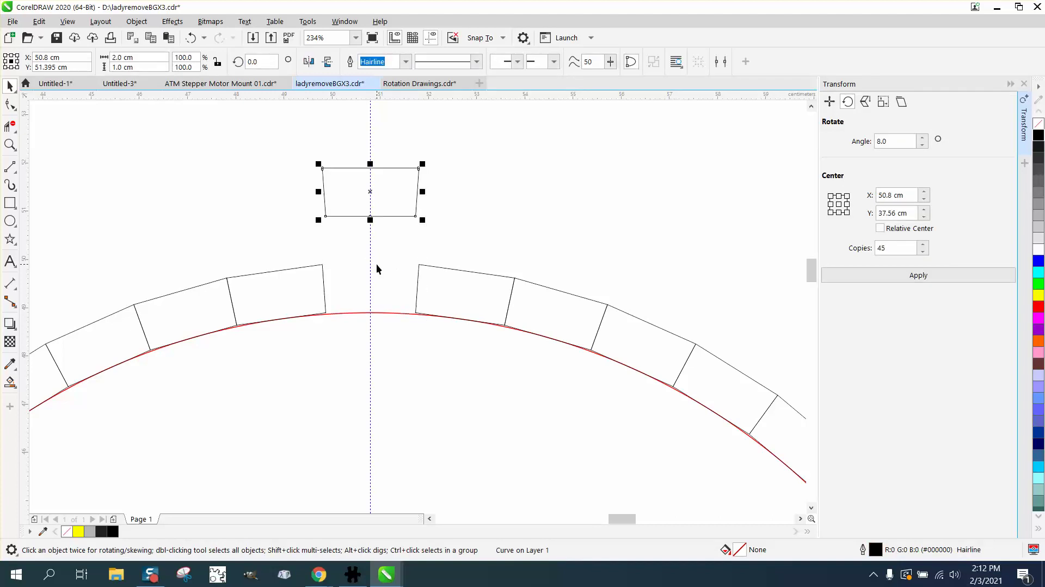
Step: Delete the red guide circle, then drop the top block 2 cm back into the ring
left_click(382, 313)
key("Delete")
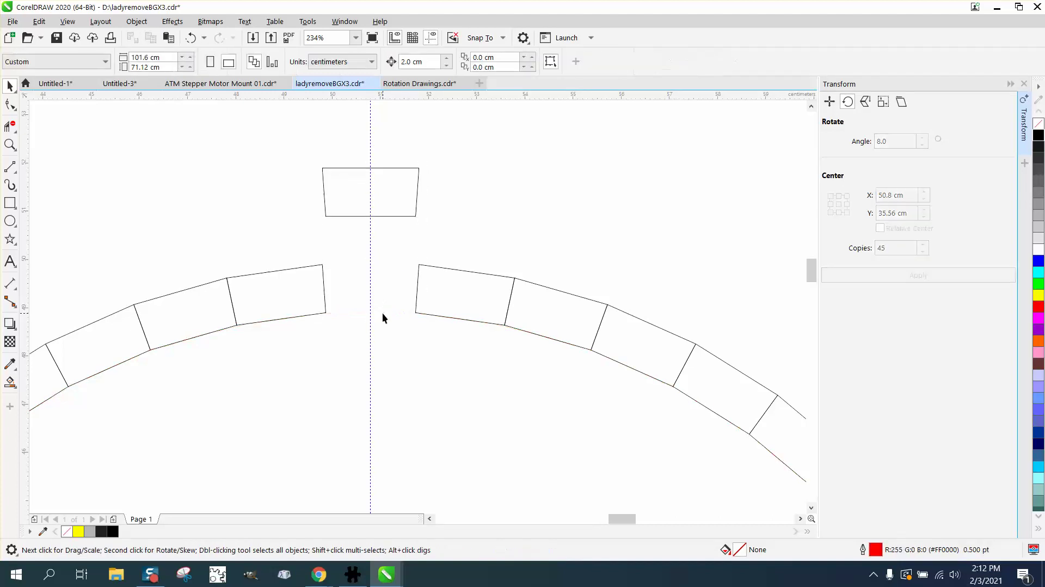
left_click(392, 215)
key("Down")
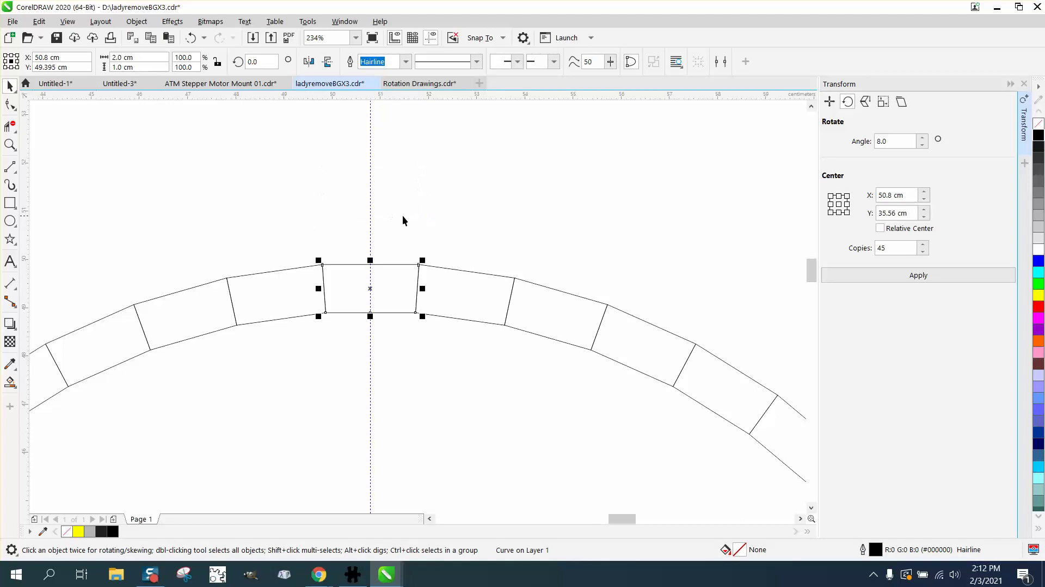
Step: Zoom in on the top of the ring, closing in on the top block
scroll(390, 215, "down", 5)
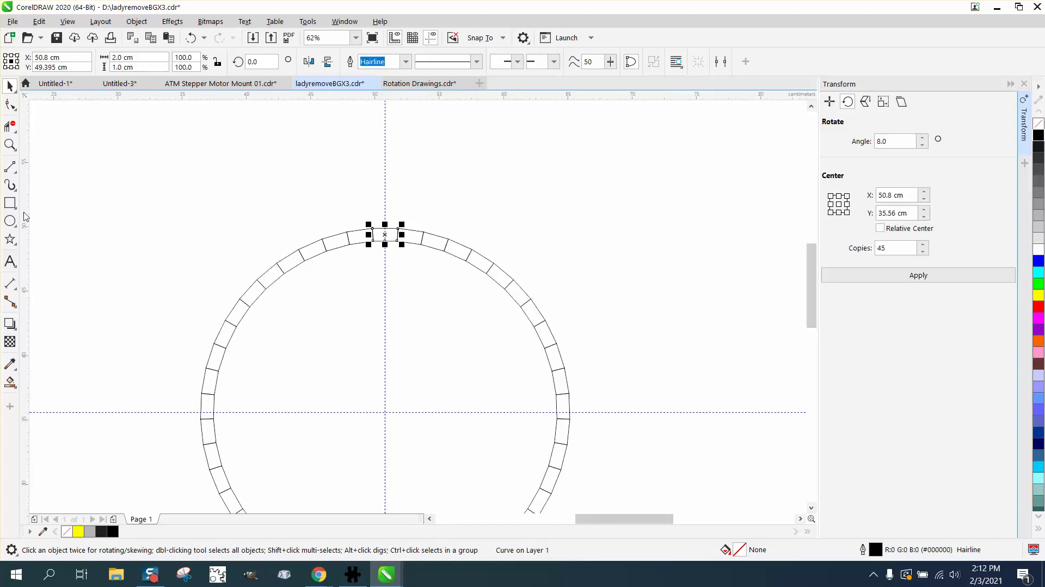
left_click(10, 145)
left_click_drag(332, 194, 484, 314)
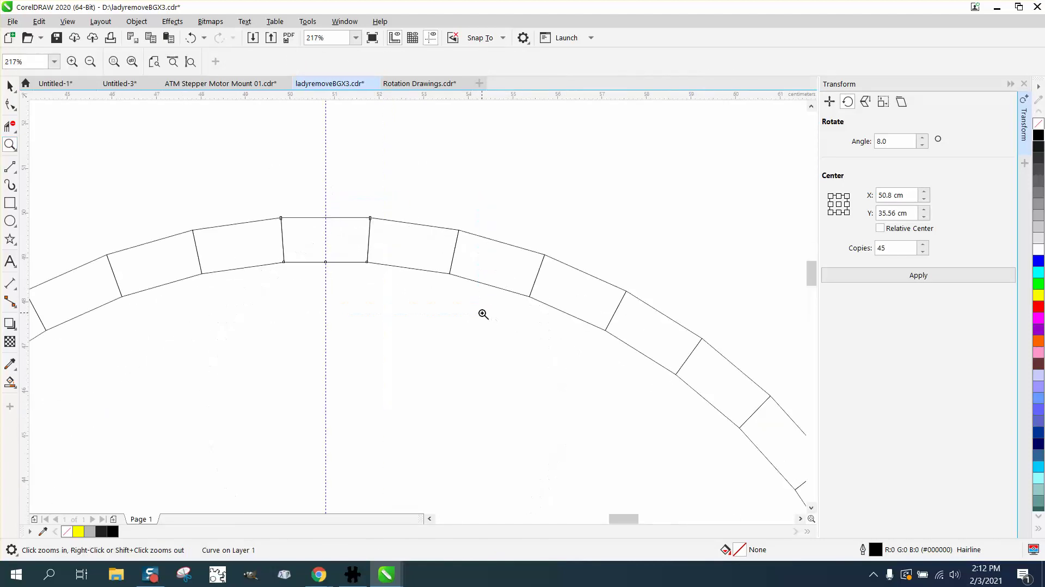
left_click_drag(269, 202, 452, 309)
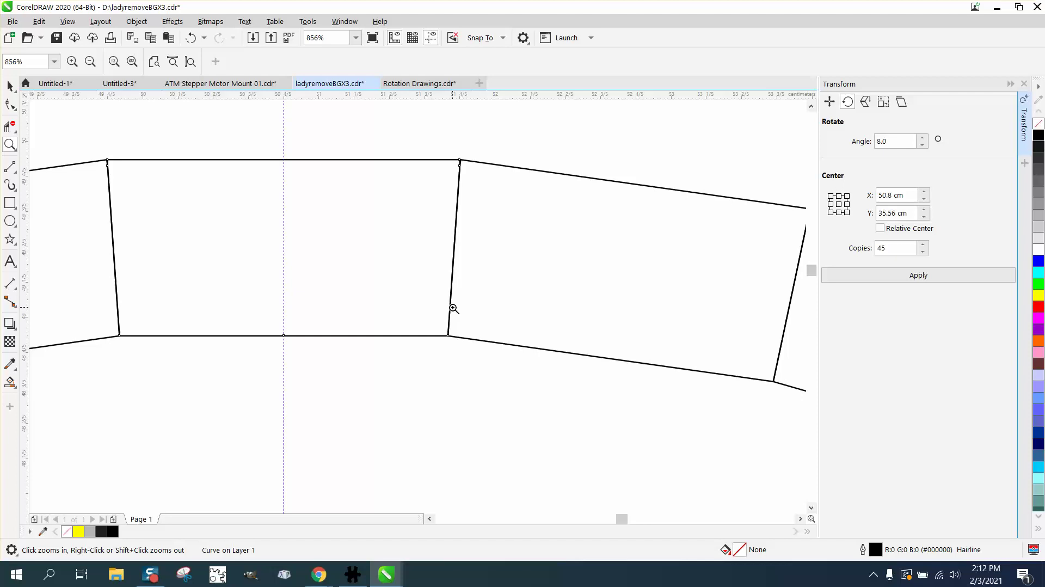